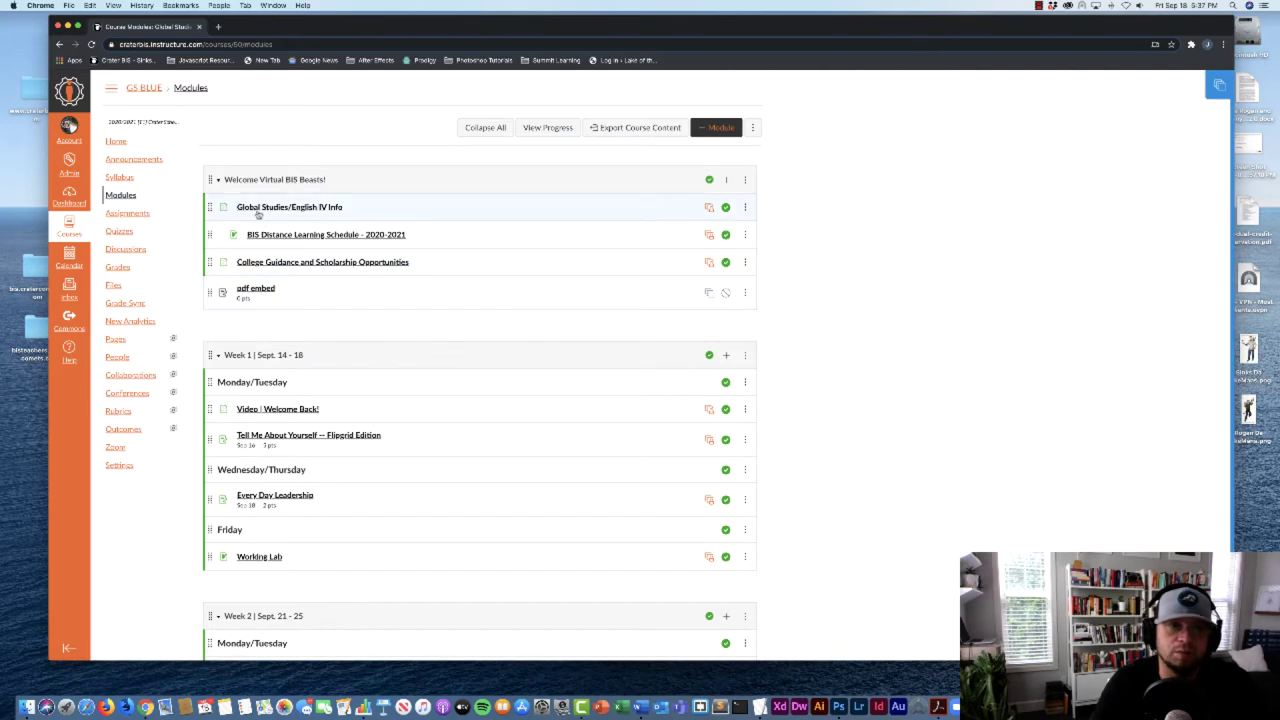
- Open the 'pdf embed' assignment from Modules and enter its edit mode
left_click(262, 288)
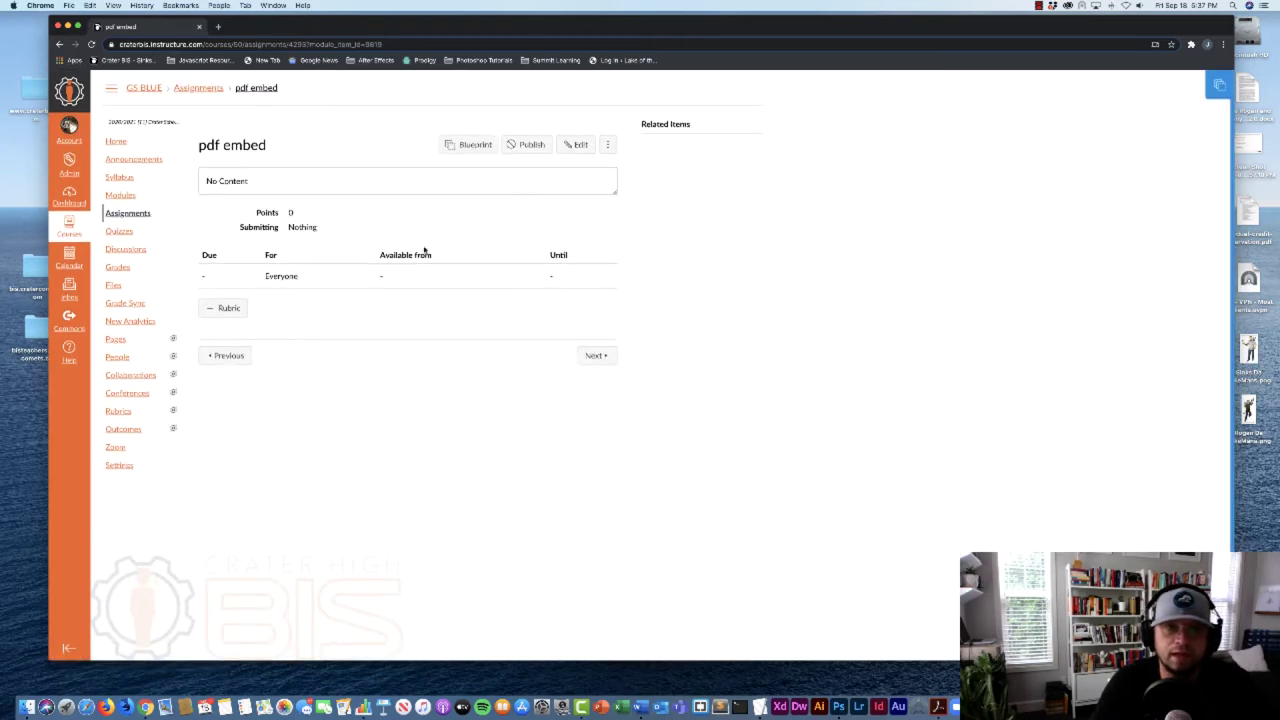
left_click(574, 144)
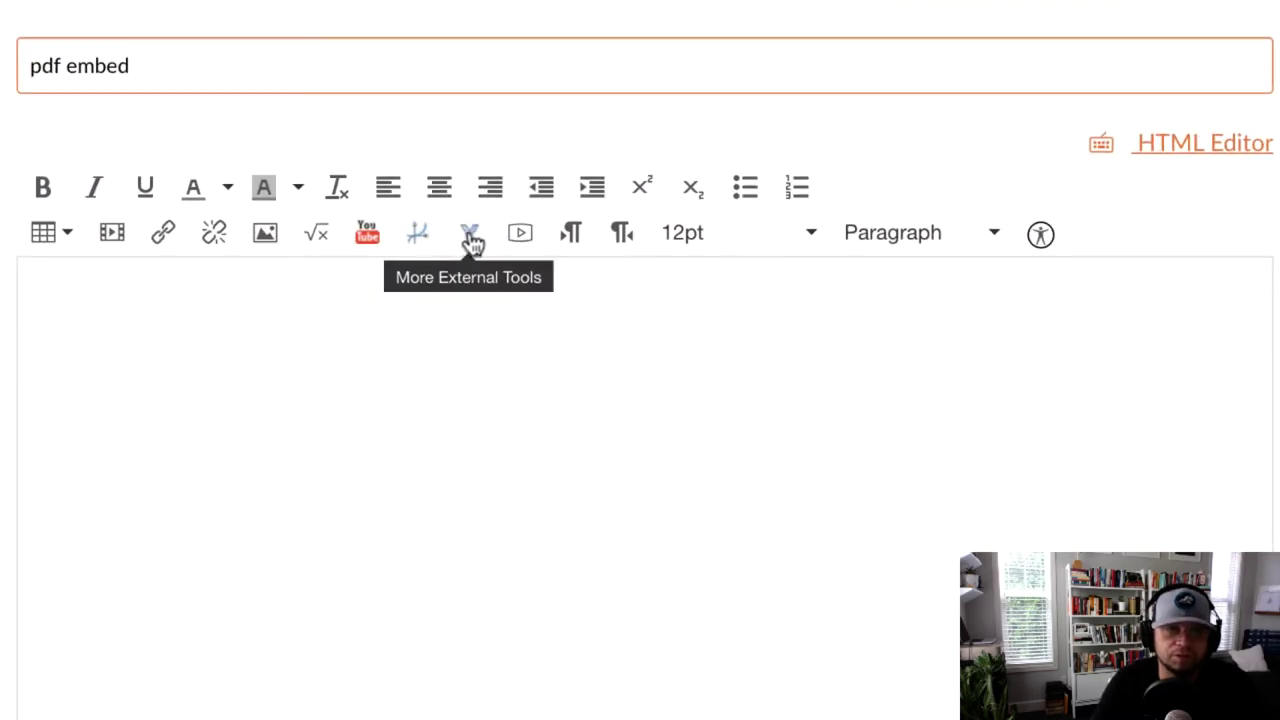
- Embed writingWithStyleSuperstitions.pdf from Google Apps into the assignment description
left_click(470, 240)
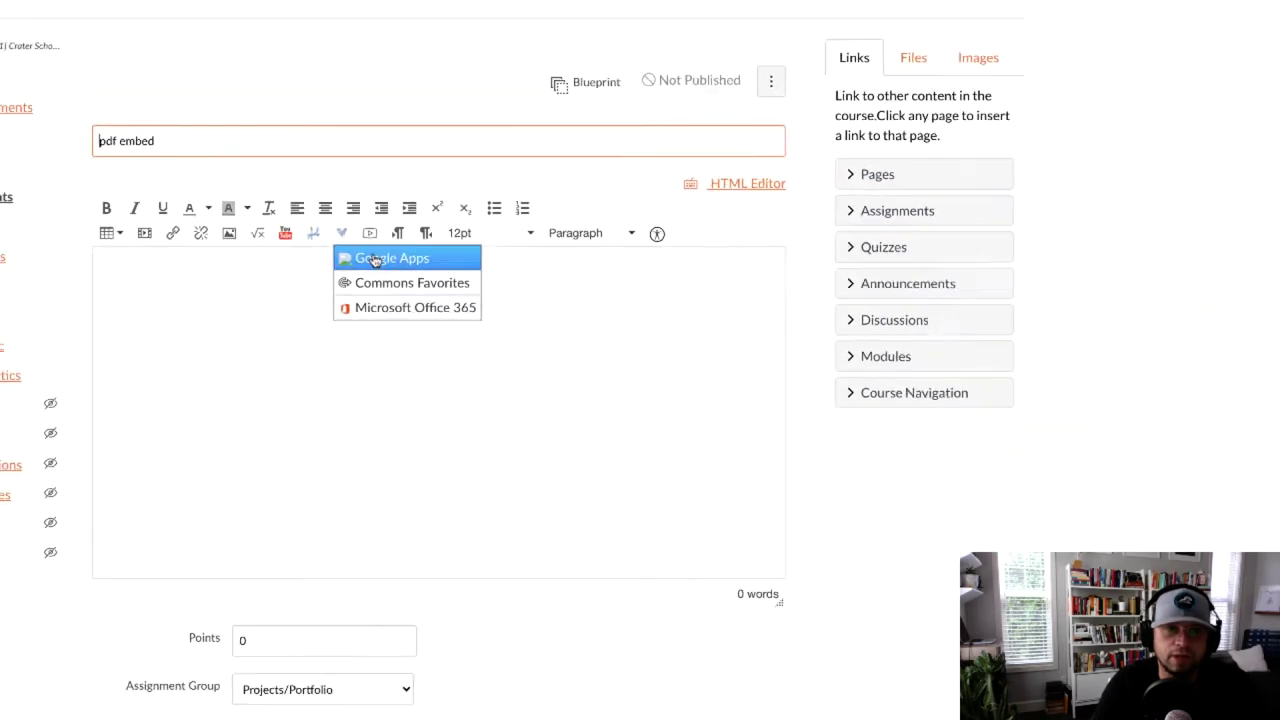
left_click(513, 278)
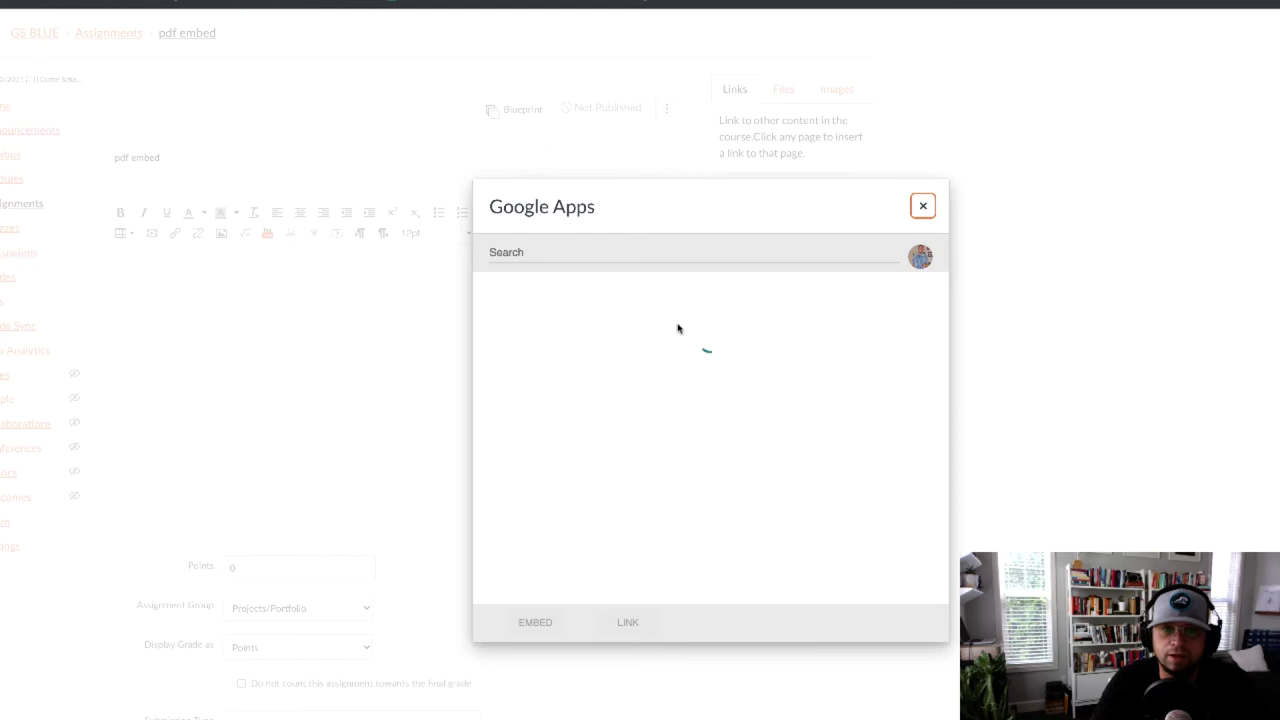
scroll(640, 380, "down", 2)
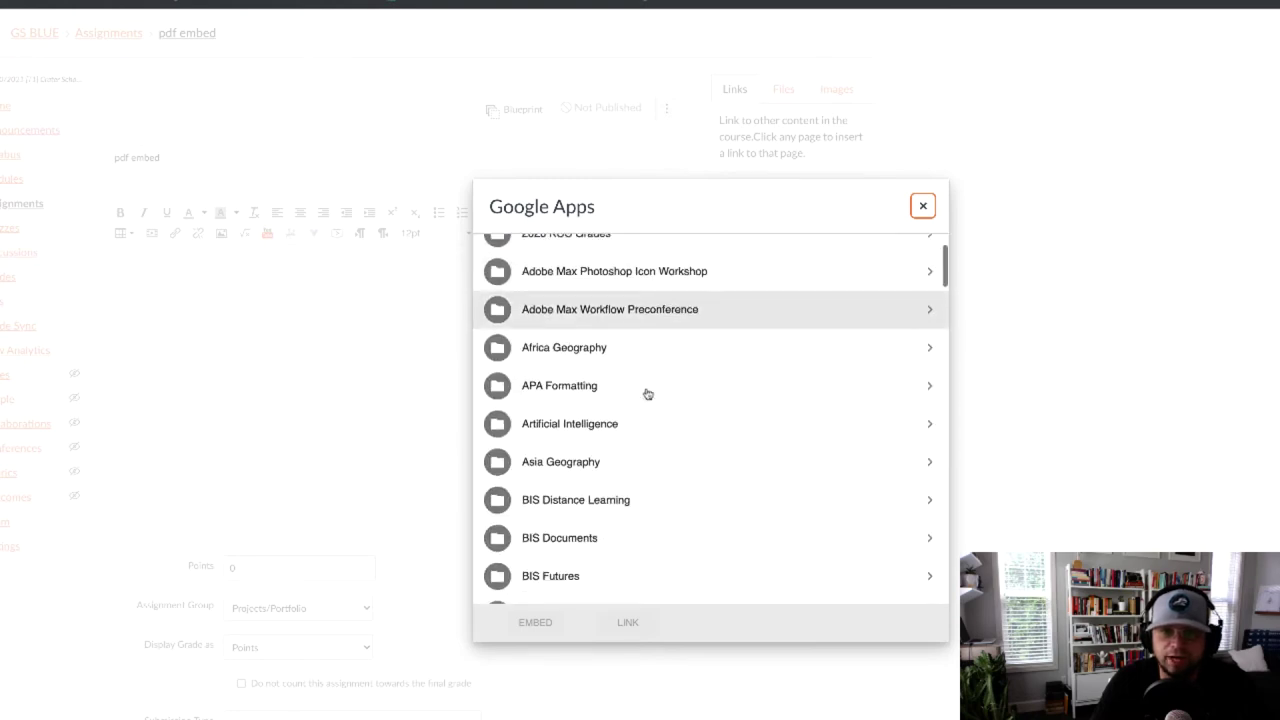
scroll(646, 394, "down", 4)
scroll(646, 394, "down", 4)
scroll(646, 394, "down", 2)
scroll(646, 394, "down", 5)
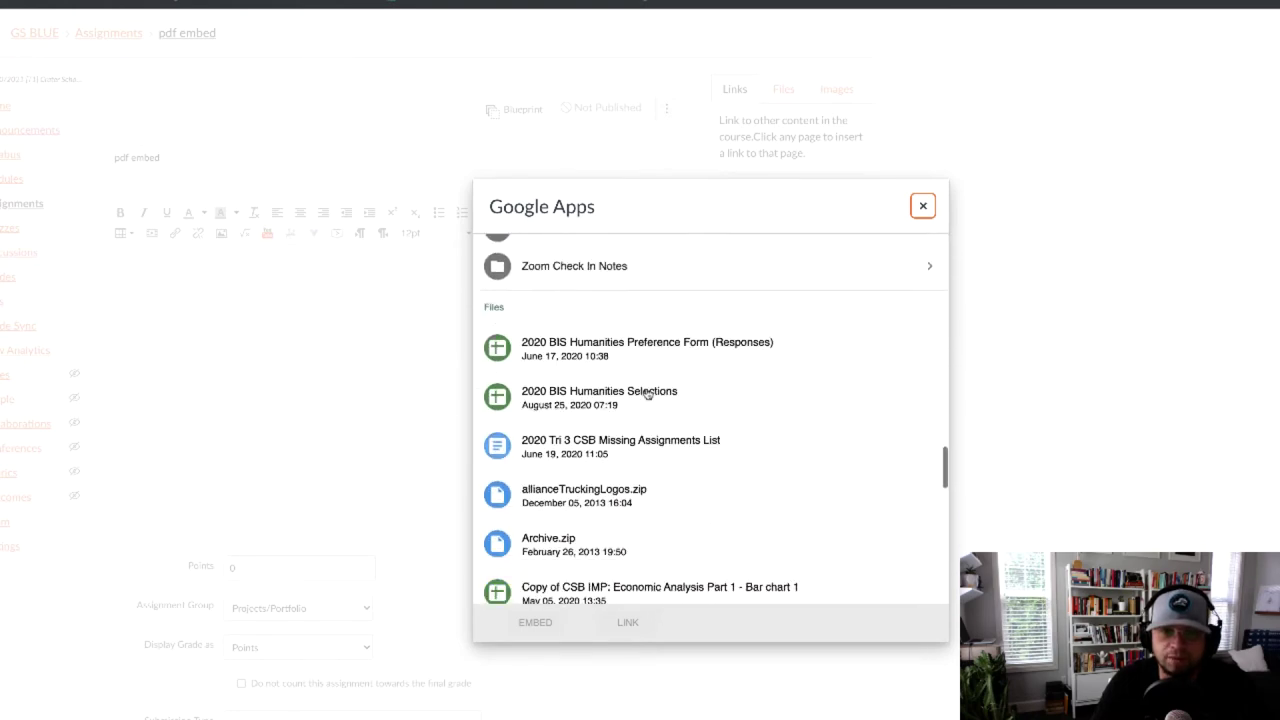
scroll(646, 394, "down", 5)
scroll(646, 394, "down", 4)
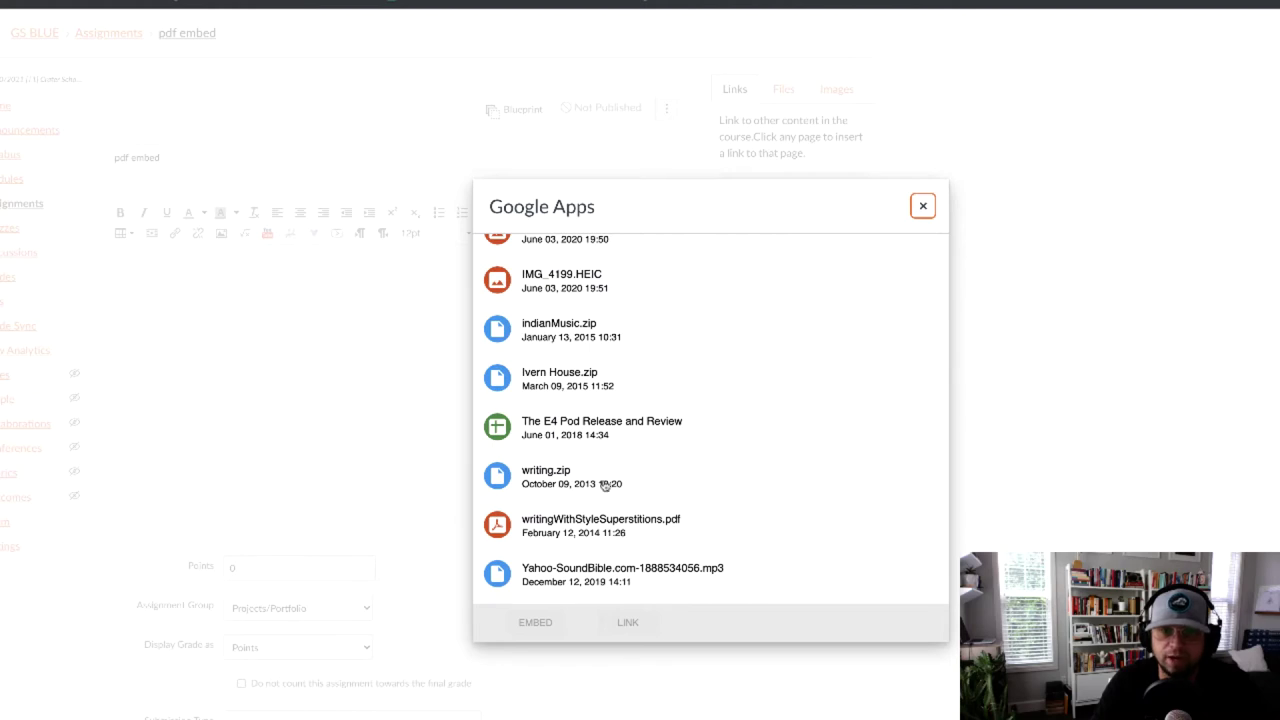
left_click(555, 523)
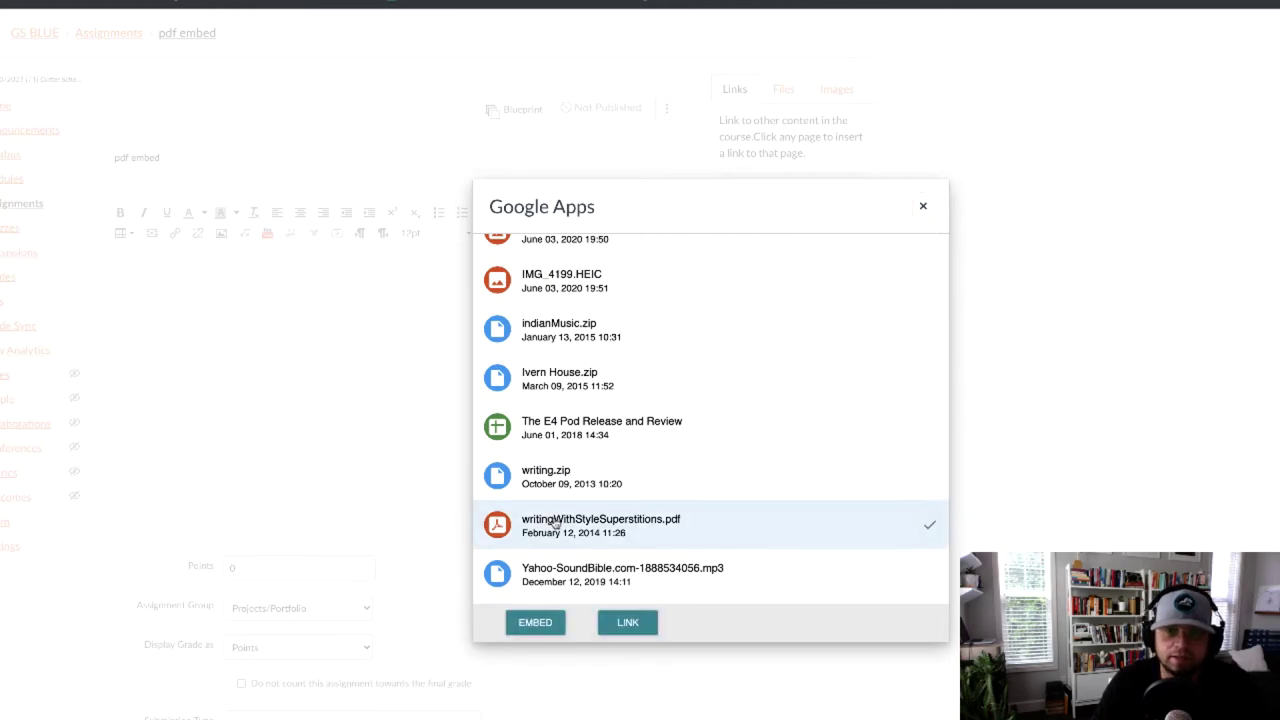
left_click(537, 622)
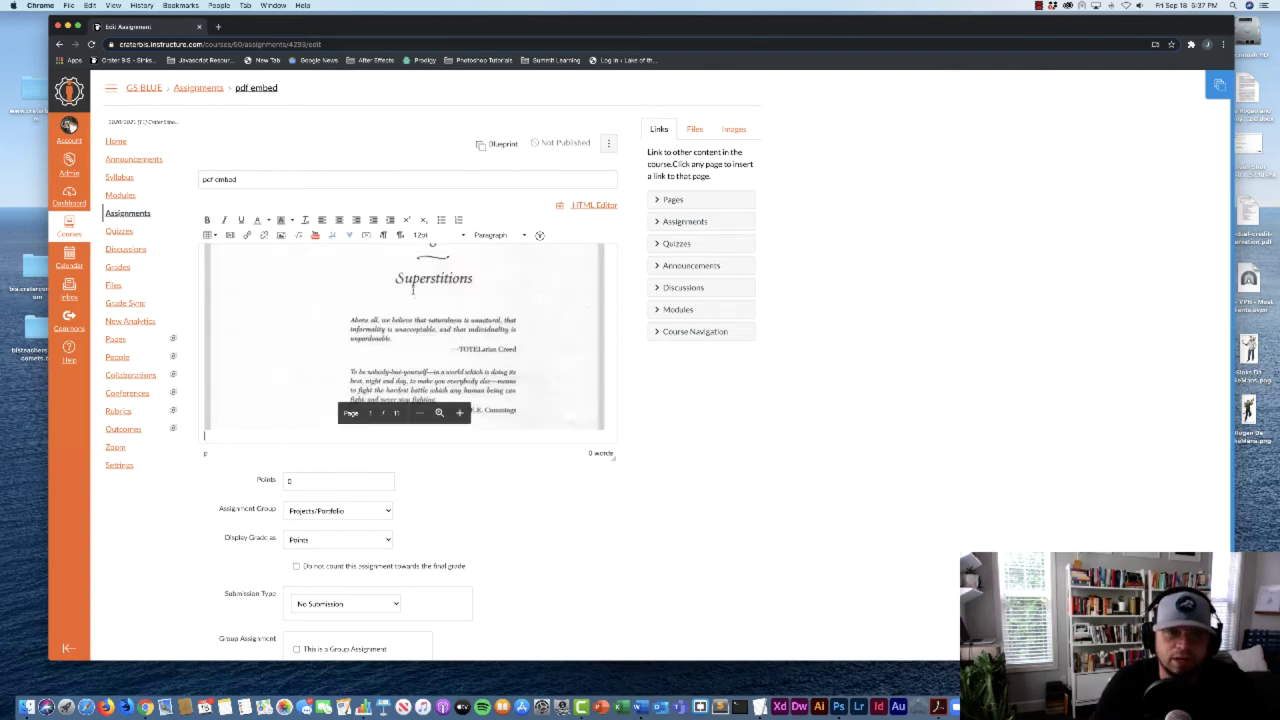
- Scroll through the embedded PDF preview to view its 'Superstitions' chapter page
scroll(455, 360, "up", 2)
scroll(455, 360, "up", 1)
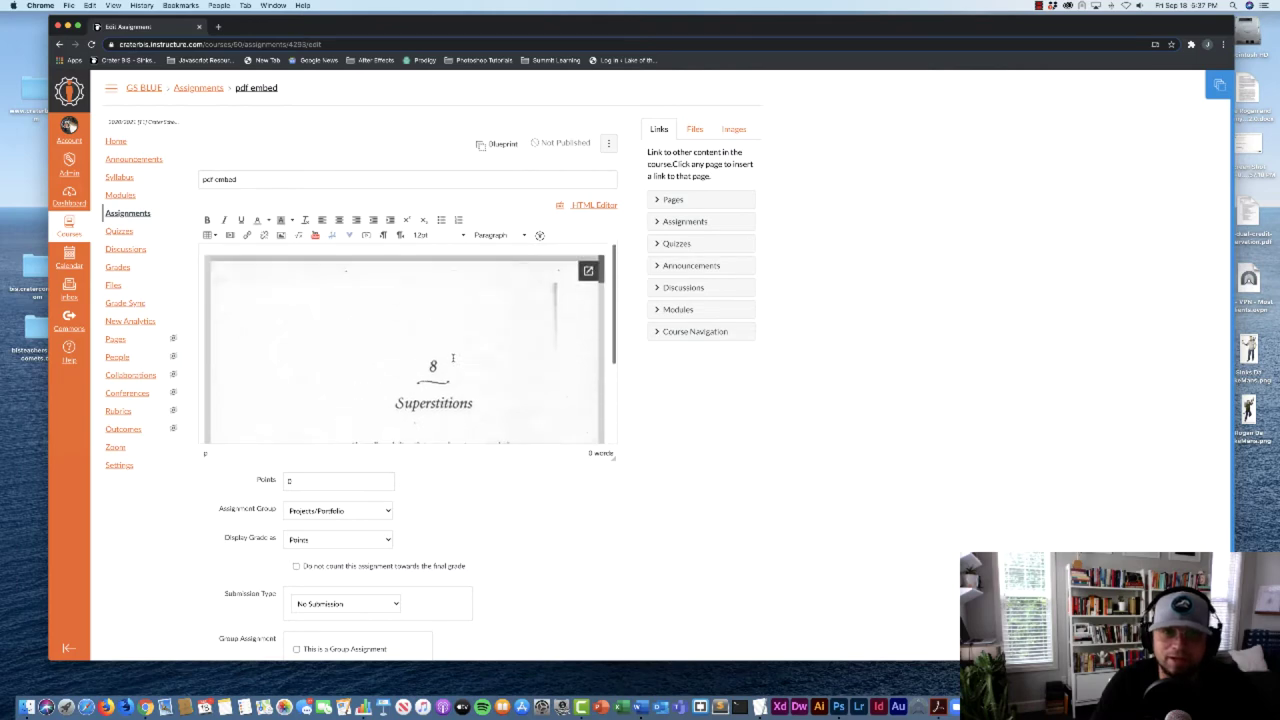
scroll(455, 360, "down", 2)
scroll(455, 360, "down", 3)
scroll(466, 369, "down", 2)
scroll(466, 369, "down", 1)
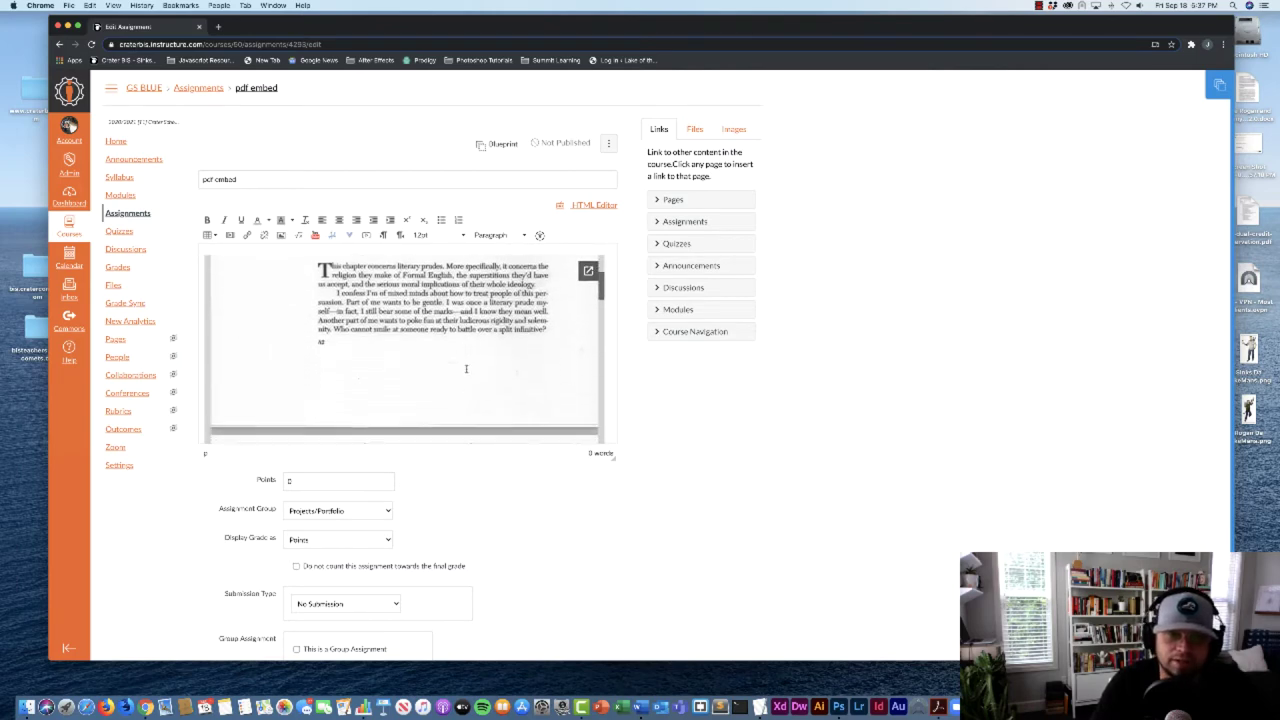
scroll(466, 369, "up", 3)
scroll(466, 369, "up", 1)
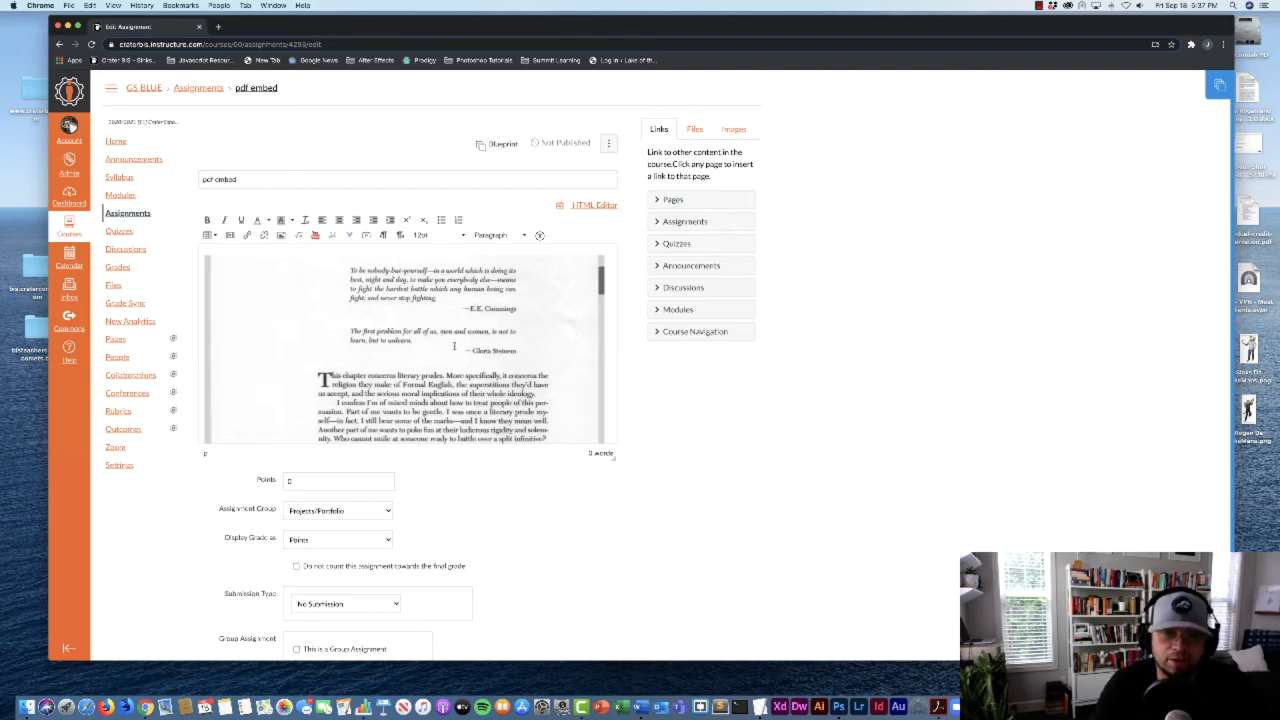
scroll(467, 375, "down", 3)
scroll(467, 375, "down", 3)
scroll(467, 375, "down", 3)
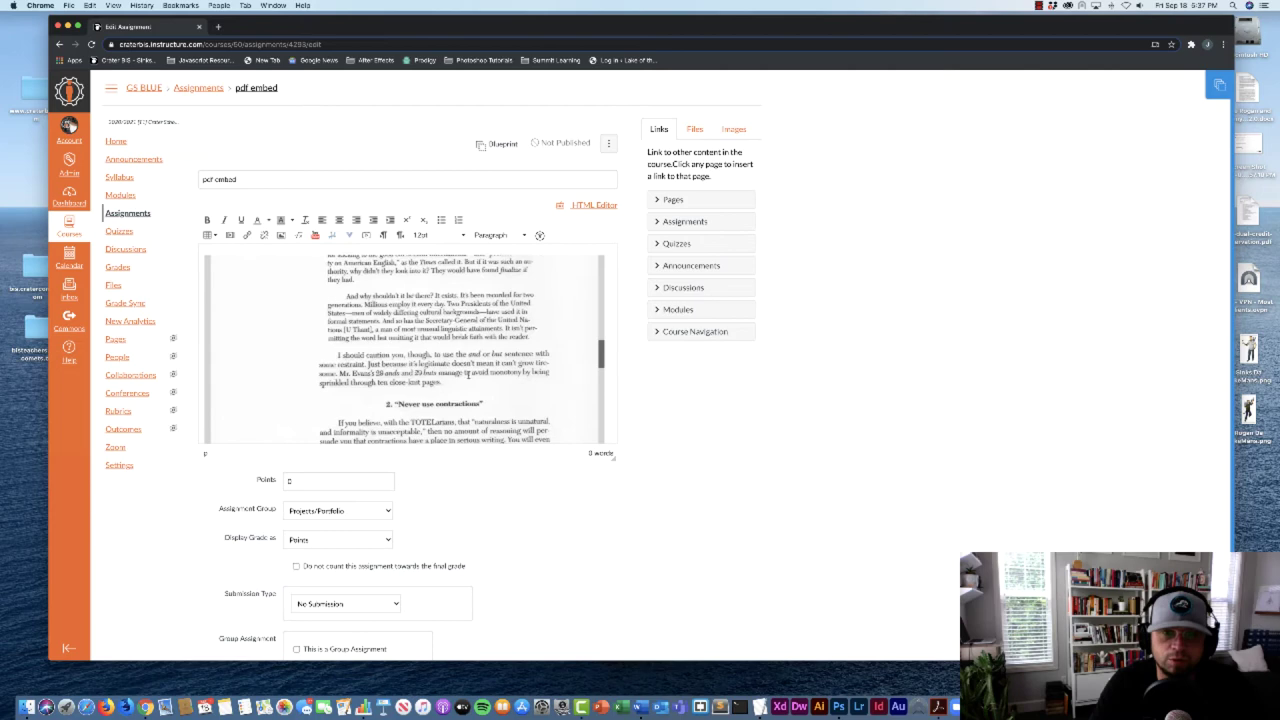
scroll(467, 375, "down", 5)
scroll(467, 375, "up", 3)
scroll(467, 375, "up", 2)
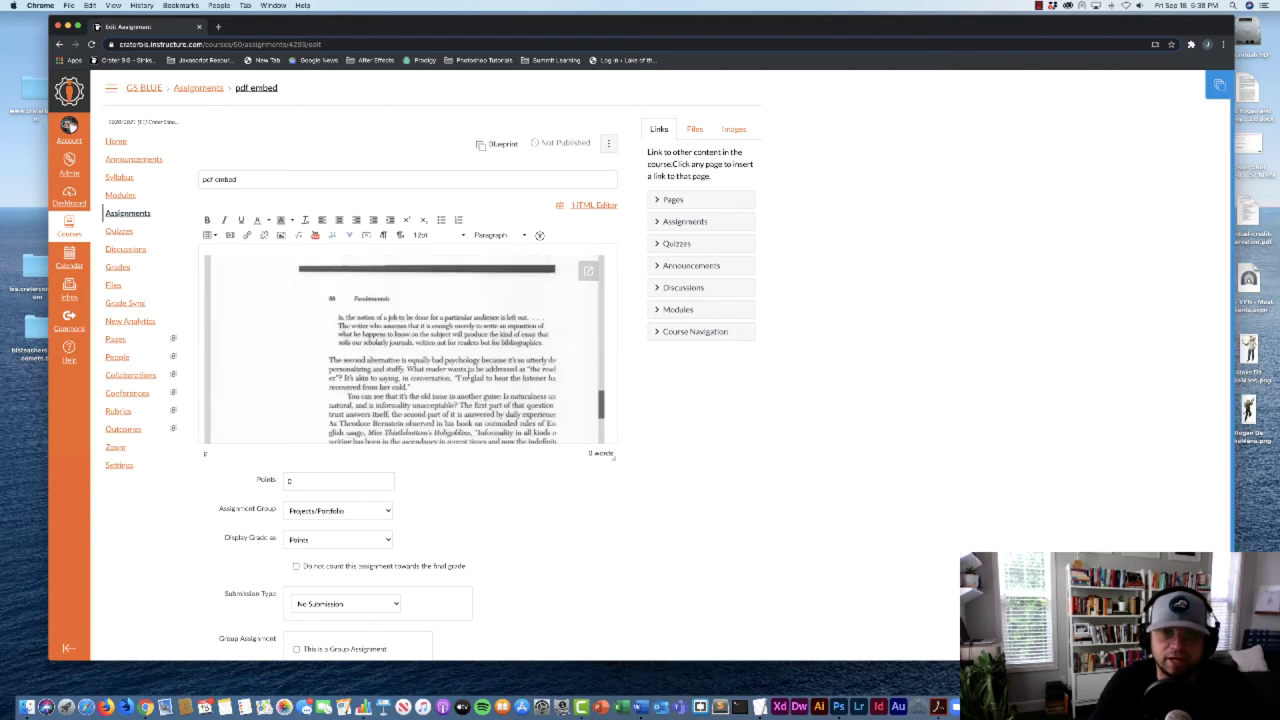
scroll(467, 375, "down", 3)
scroll(467, 375, "down", 2)
scroll(465, 375, "up", 1)
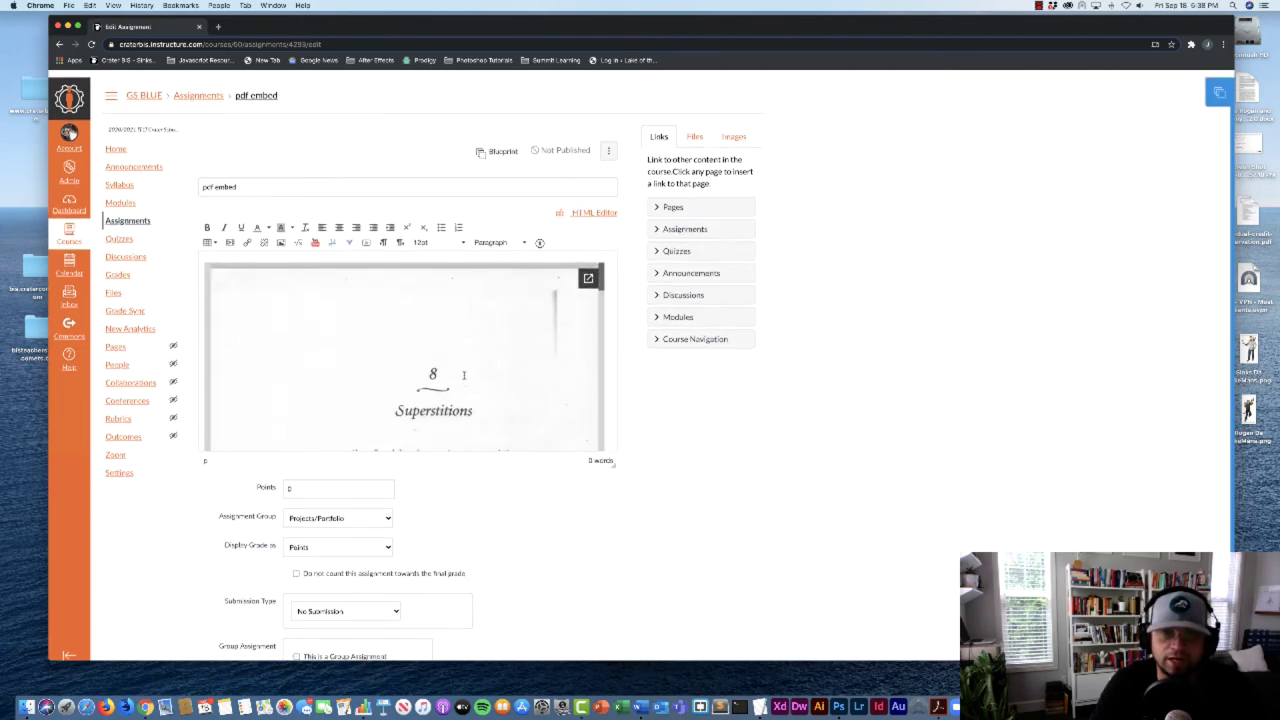
scroll(545, 485, "down", 5)
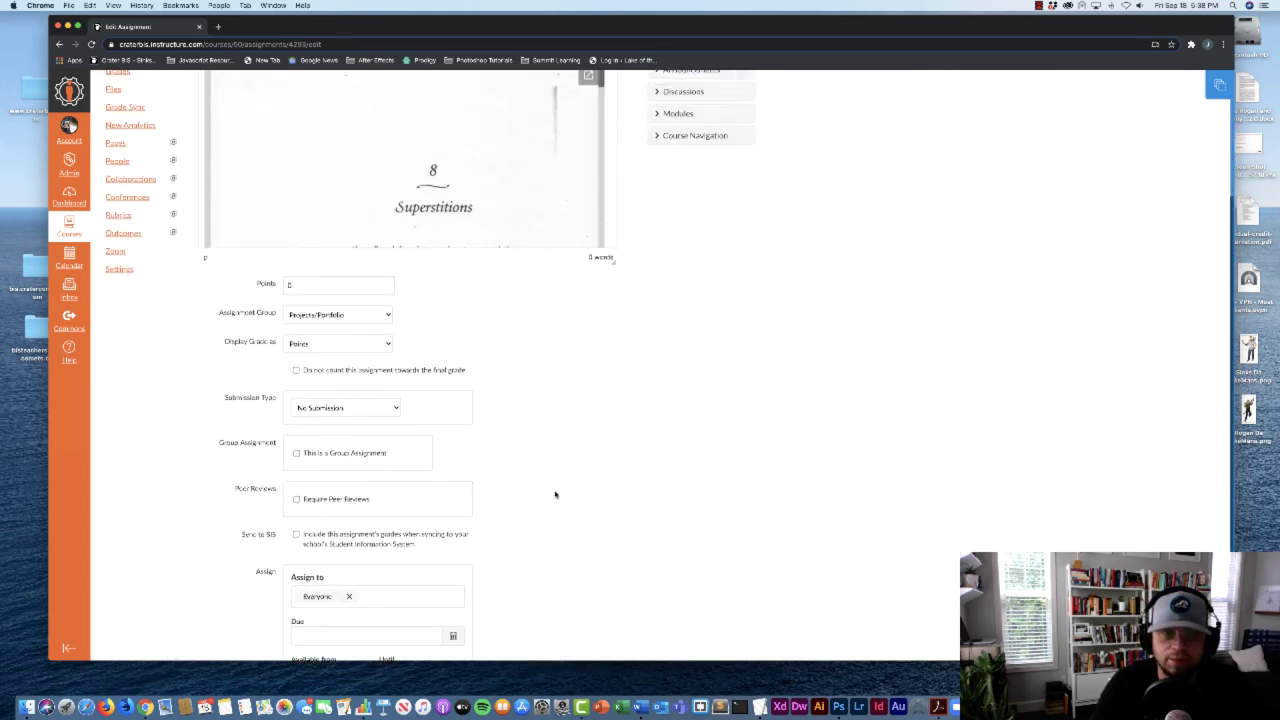
scroll(551, 491, "up", 5)
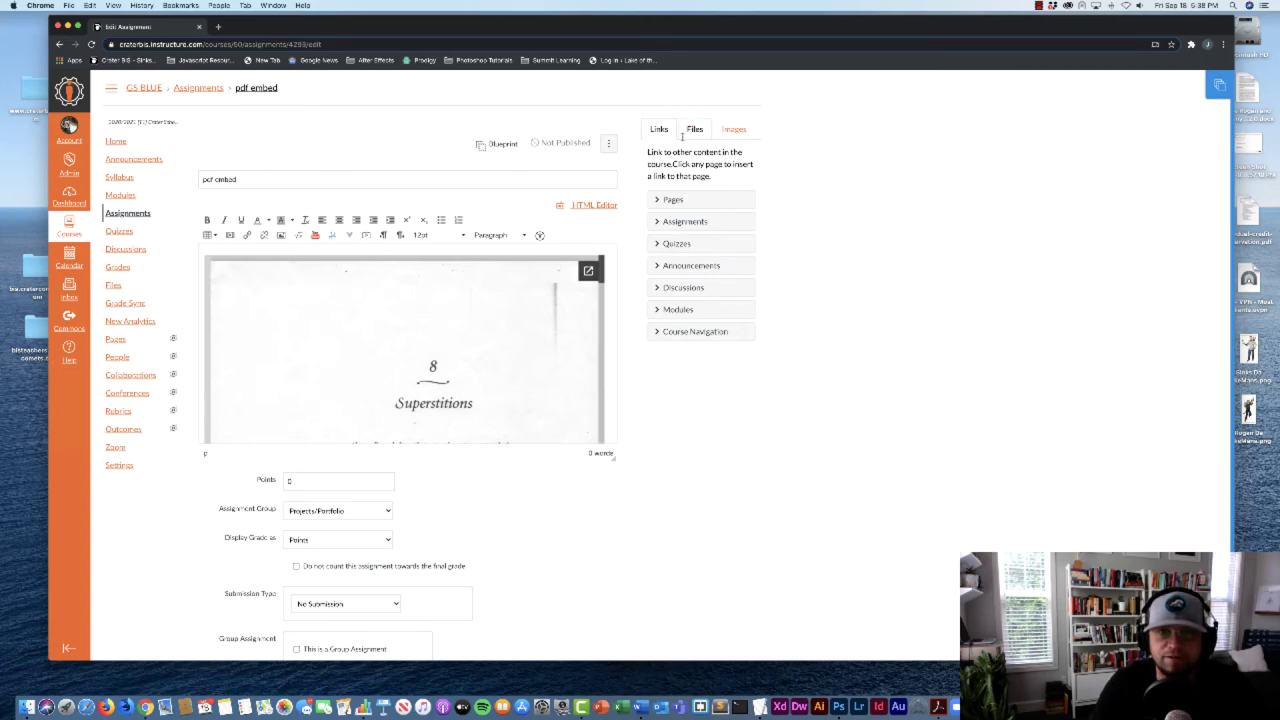
- Delete all of the description's HTML and return to an empty rich-text description
left_click(586, 206)
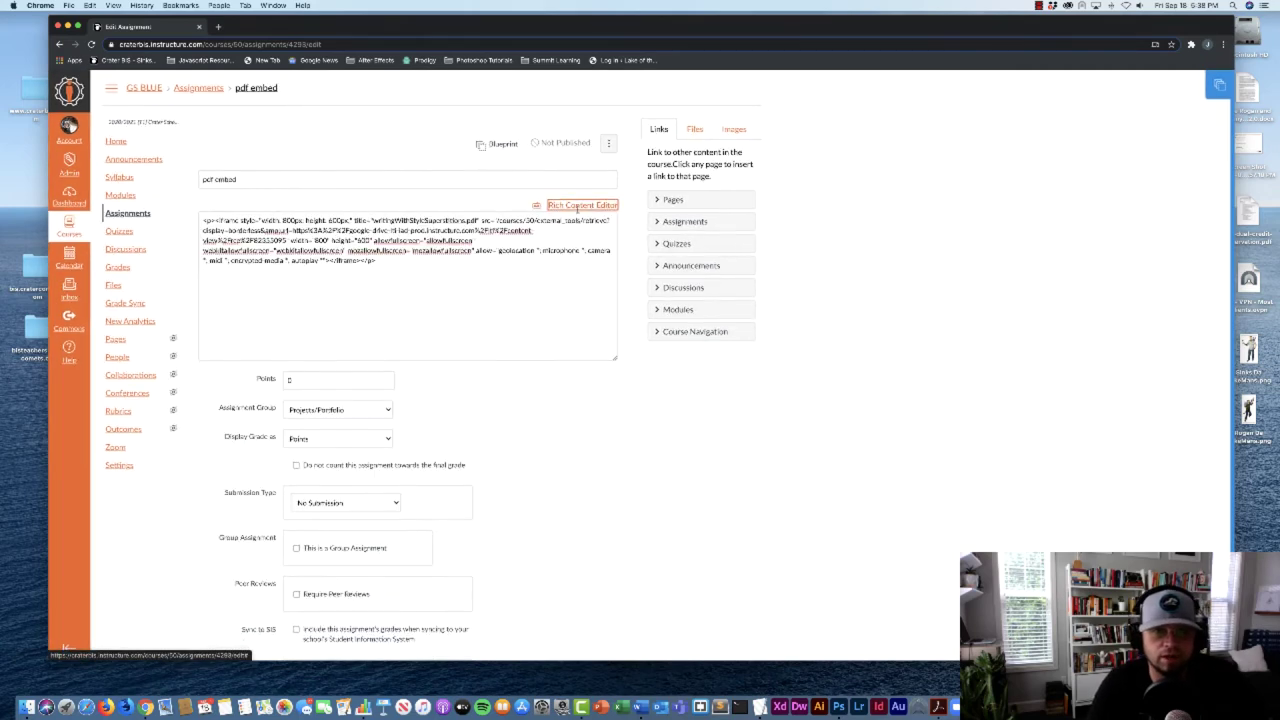
key("super+a")
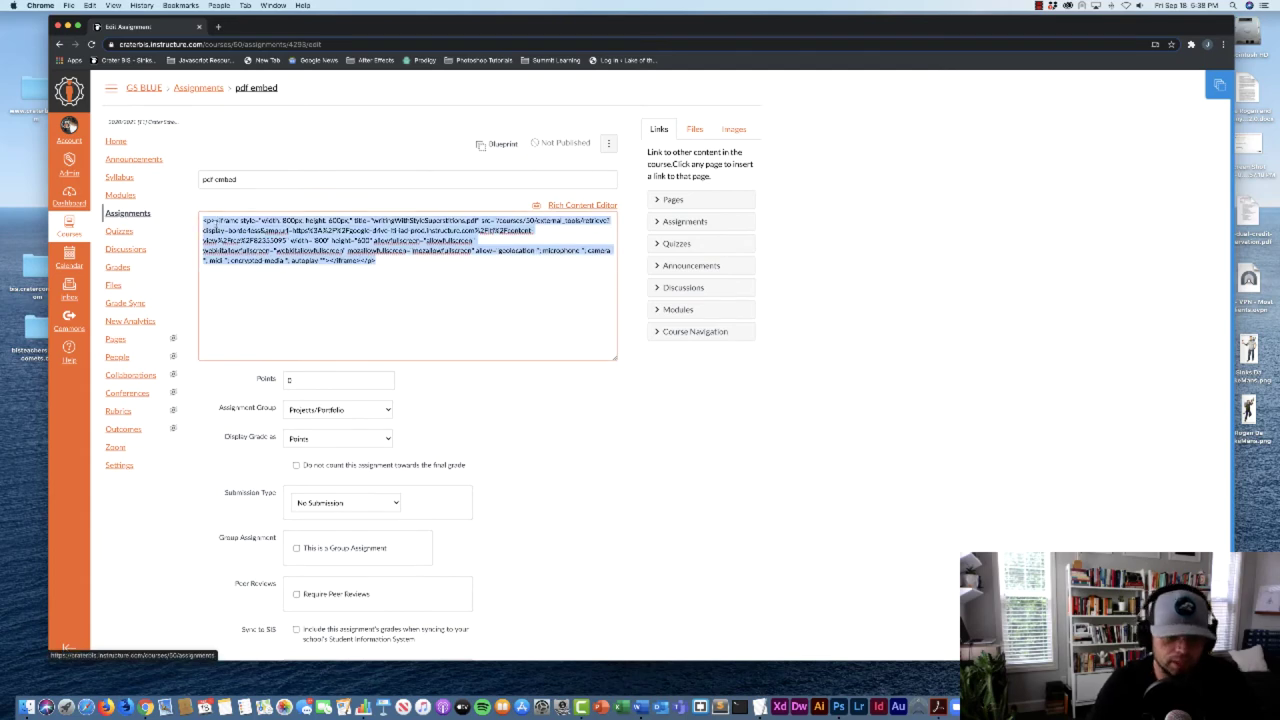
key("BackSpace")
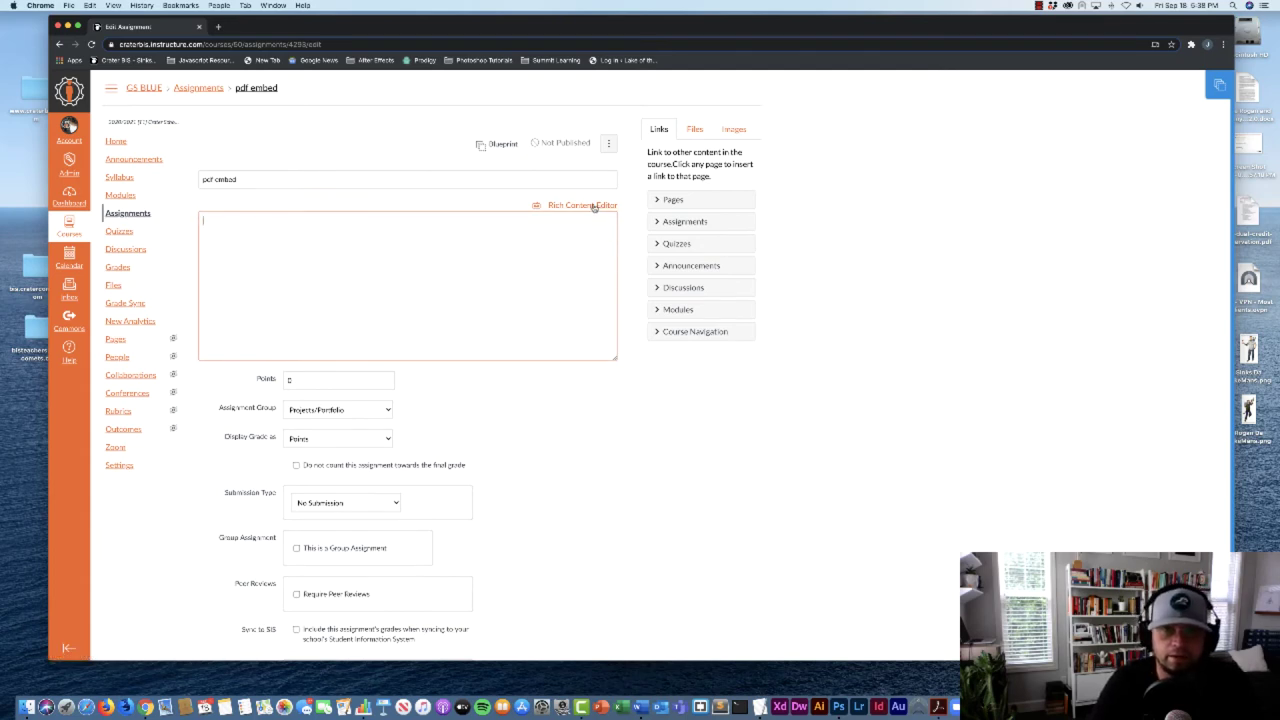
left_click(594, 206)
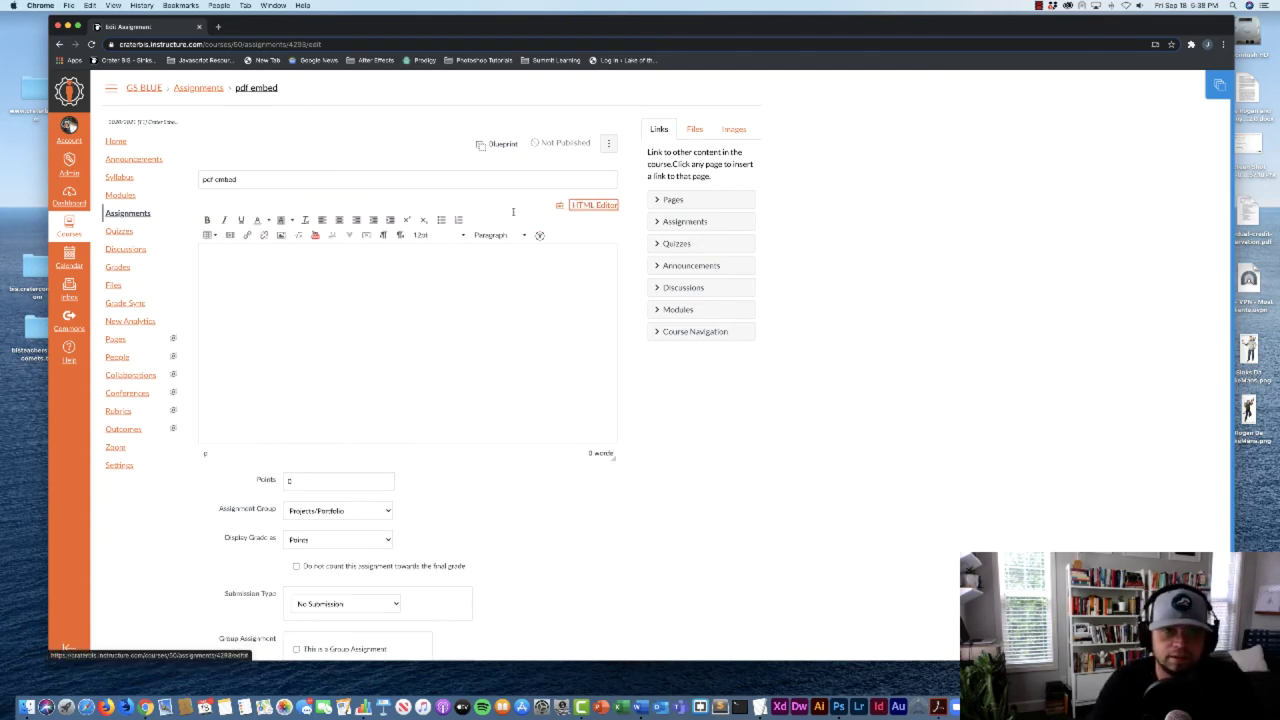
left_click(252, 262)
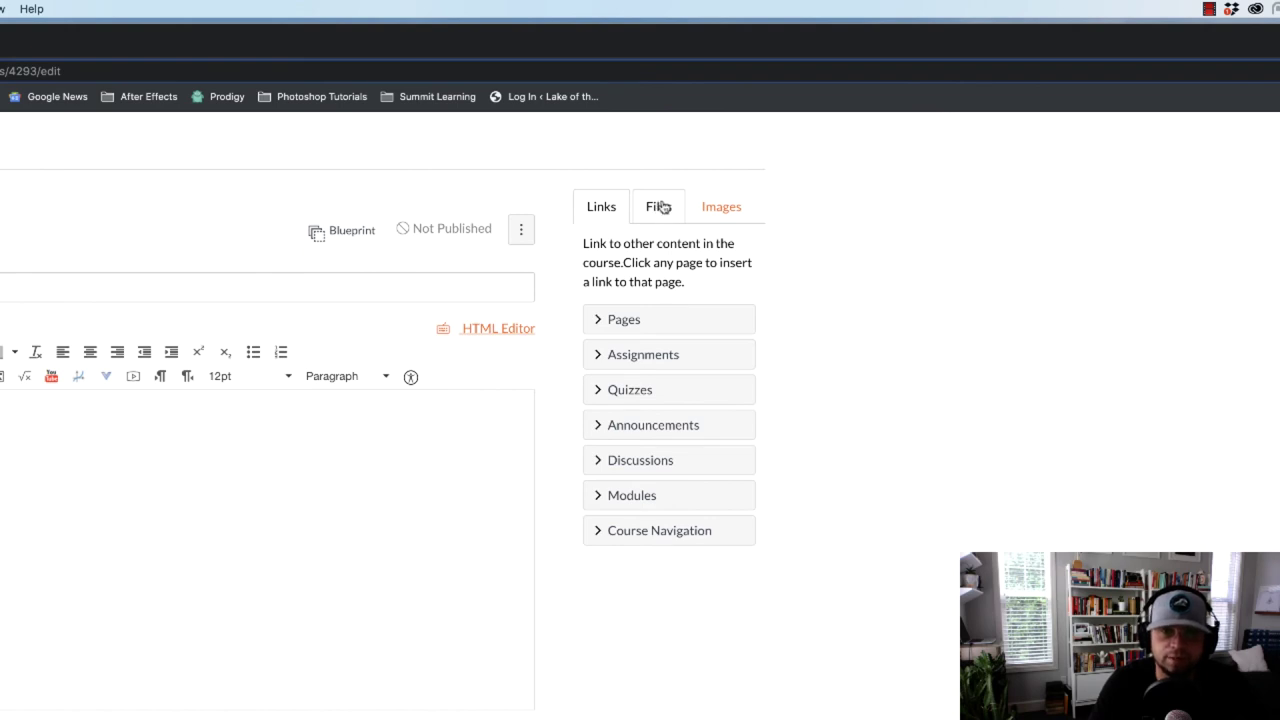
- Insert a link to europe-countries.pdf from the Europe Geography course files
left_click(660, 206)
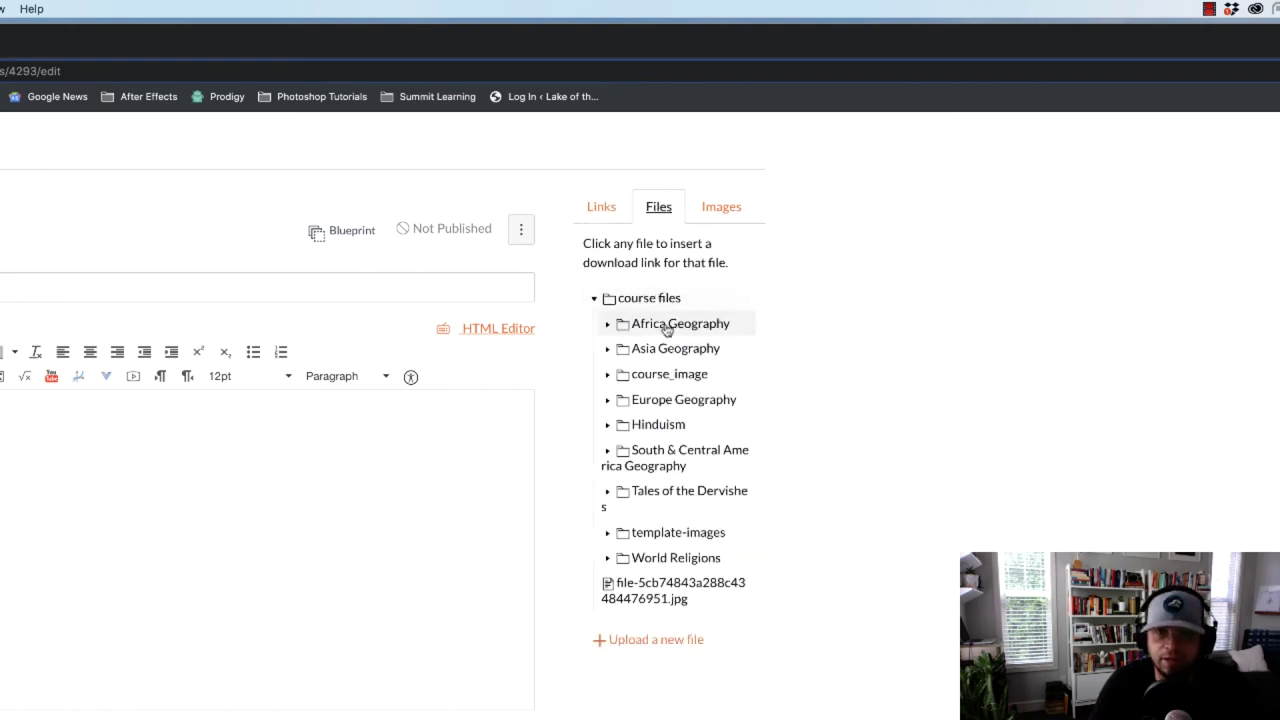
scroll(665, 348, "down", 2)
scroll(665, 348, "down", 1)
scroll(660, 360, "down", 1)
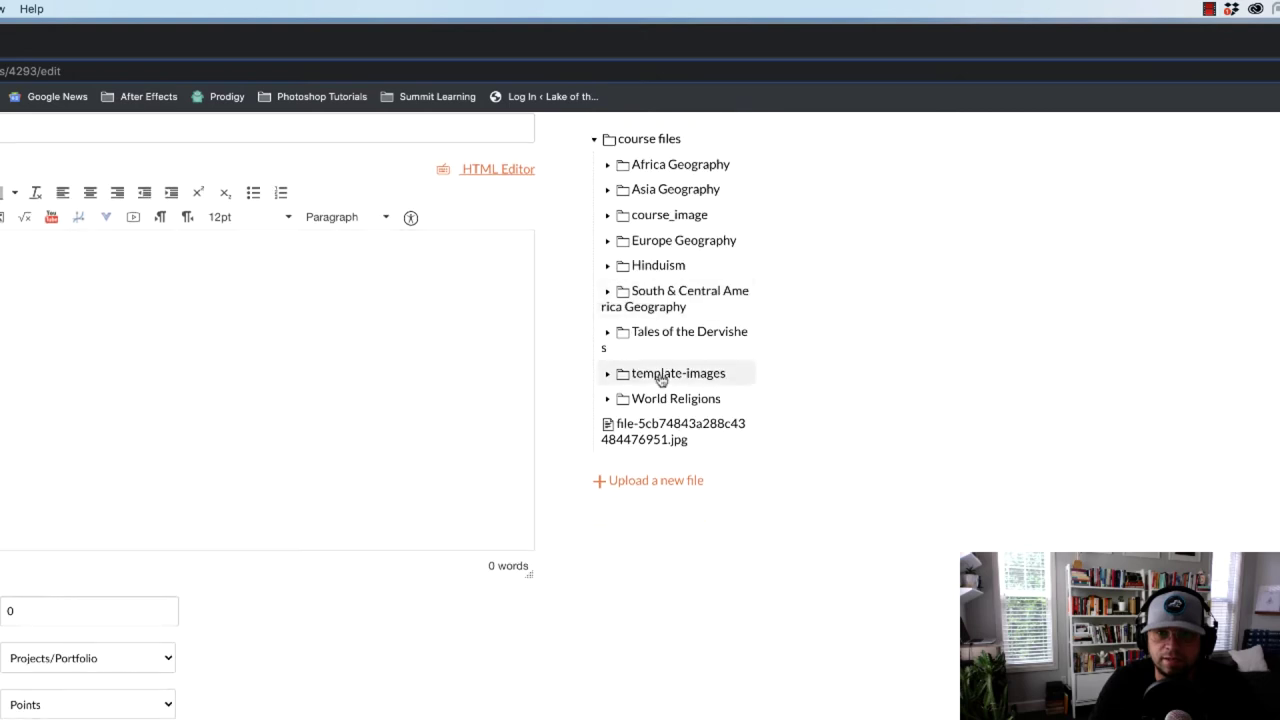
scroll(655, 355, "up", 4)
scroll(655, 350, "down", 1)
scroll(657, 323, "up", 1)
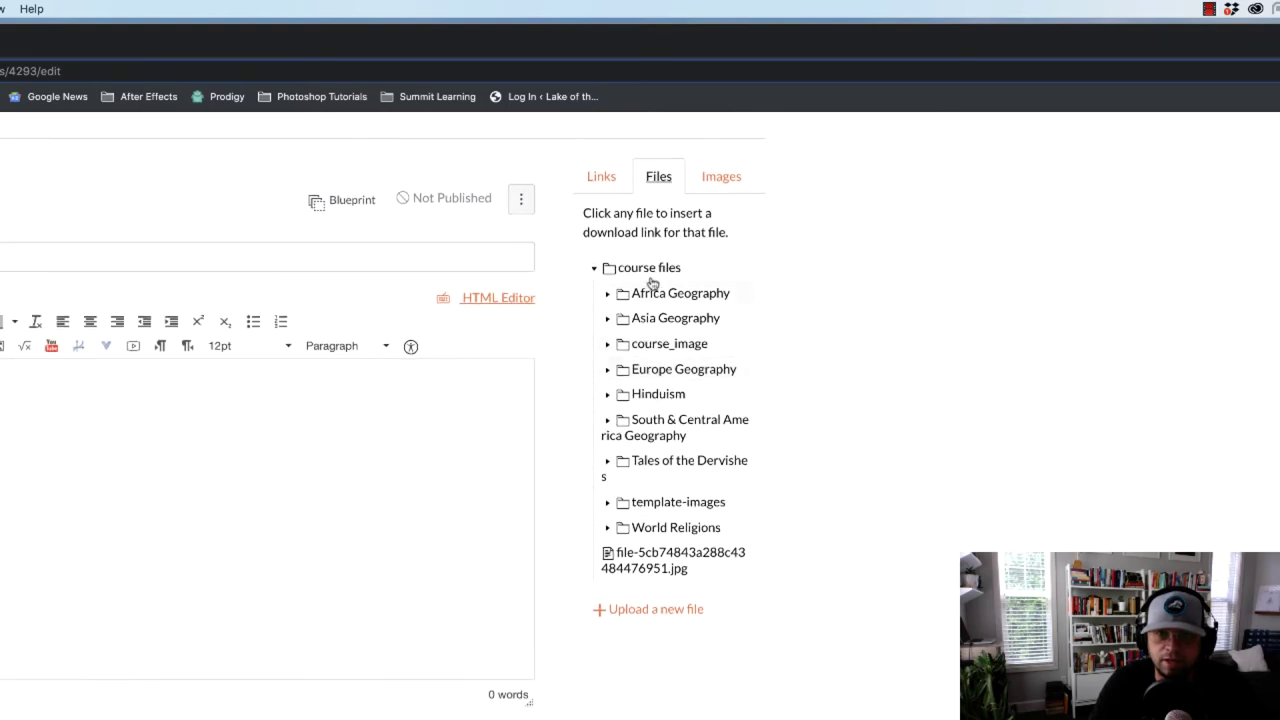
left_click(636, 369)
scroll(660, 411, "down", 2)
scroll(660, 411, "down", 2)
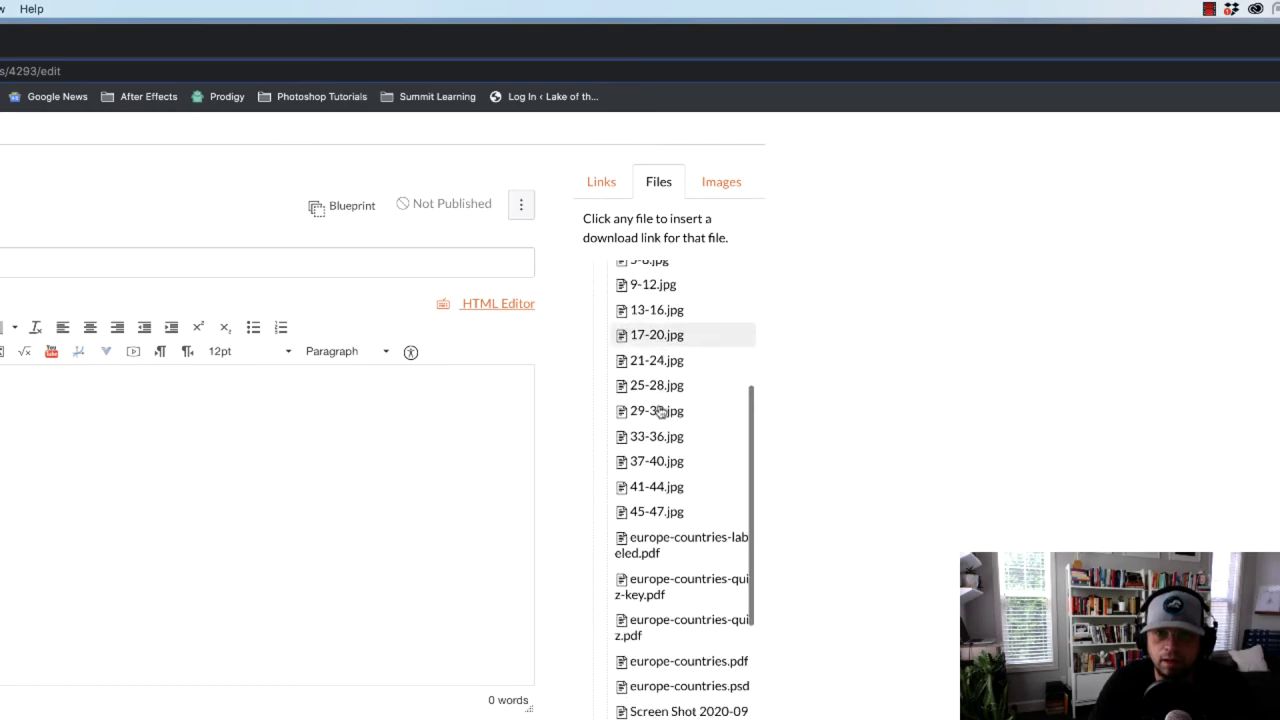
scroll(660, 411, "down", 3)
scroll(660, 411, "down", 1)
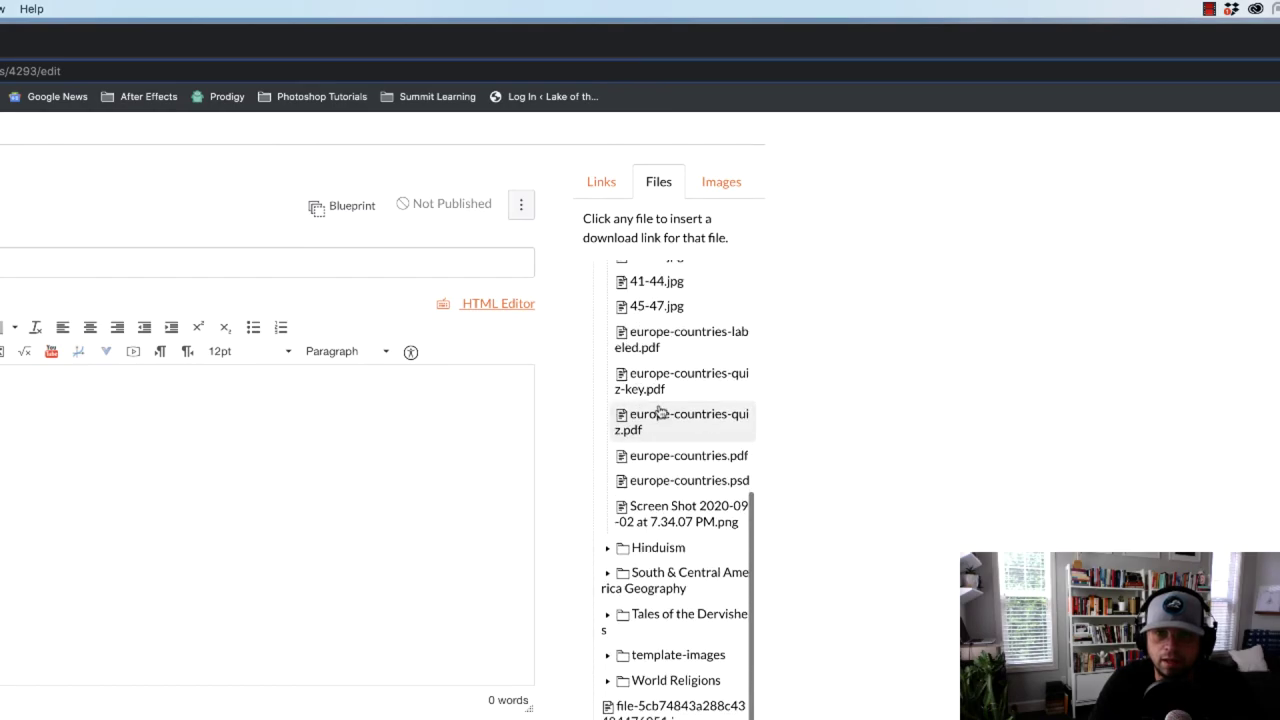
left_click(641, 455)
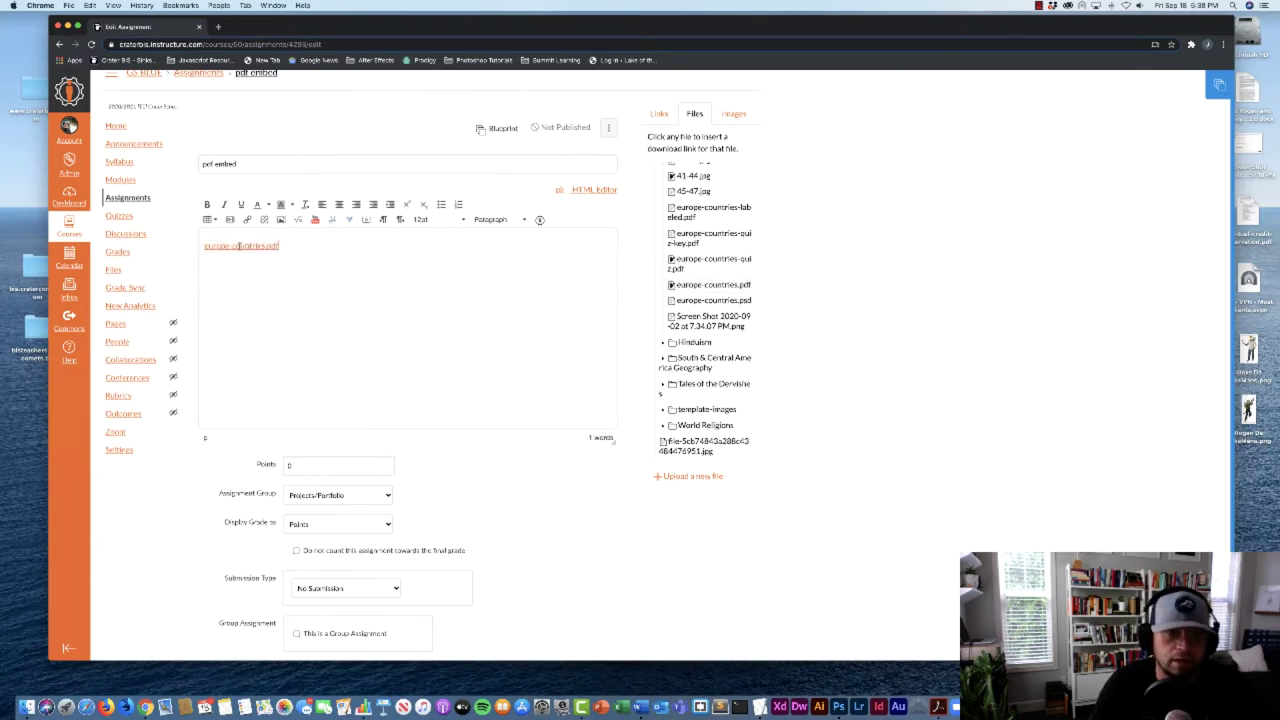
- Enable 'Auto-open the inline preview for this link' on the europe-countries.pdf link
left_click(278, 245)
left_click_drag(278, 245, 203, 245)
left_click(242, 245)
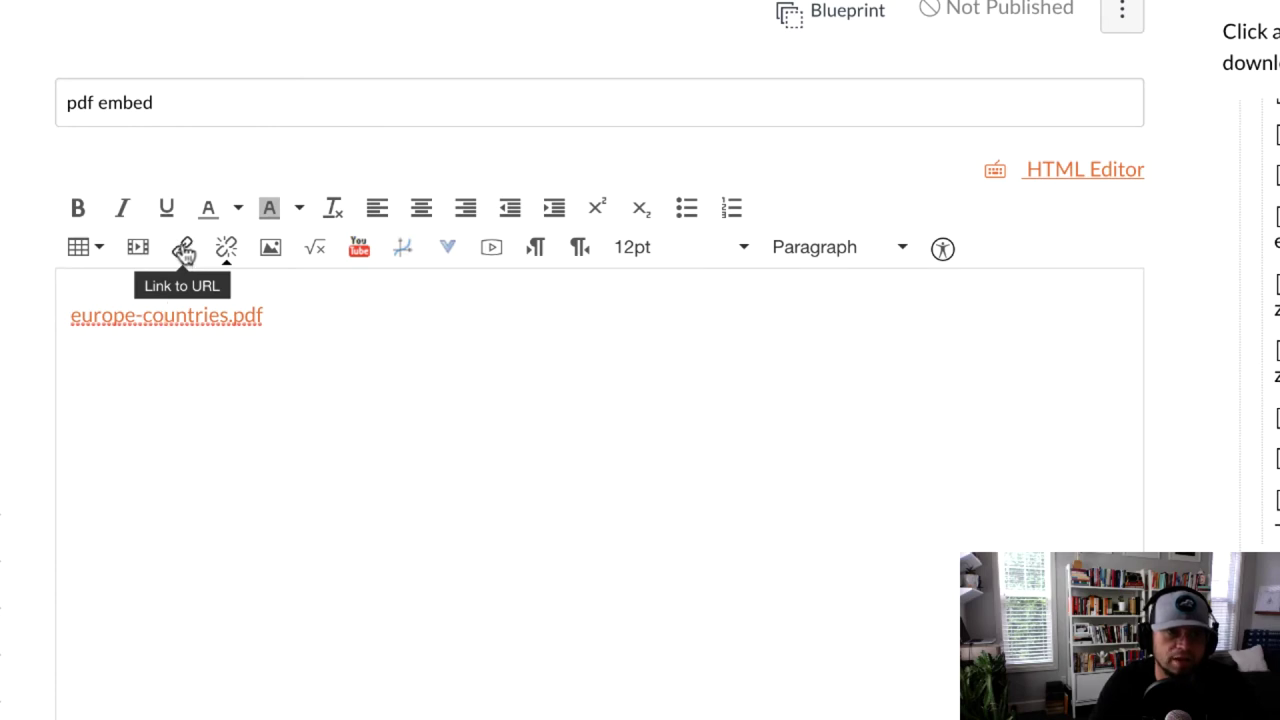
left_click(184, 250)
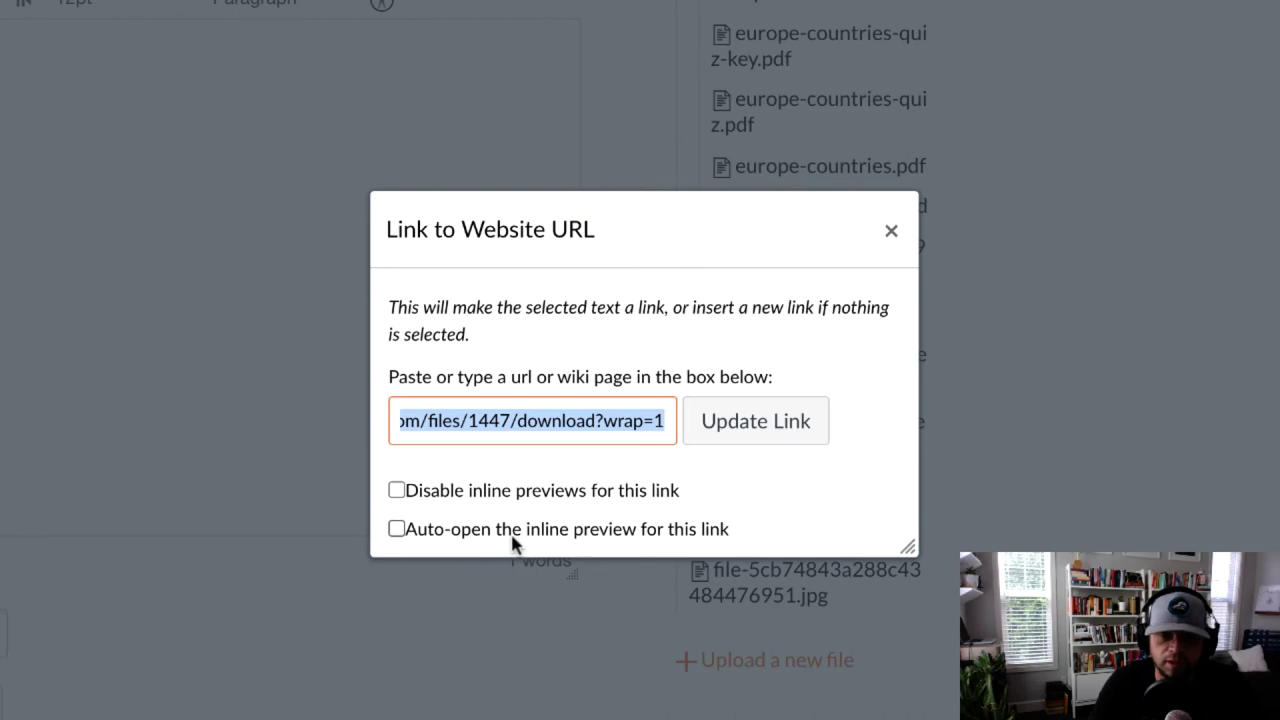
left_click(397, 529)
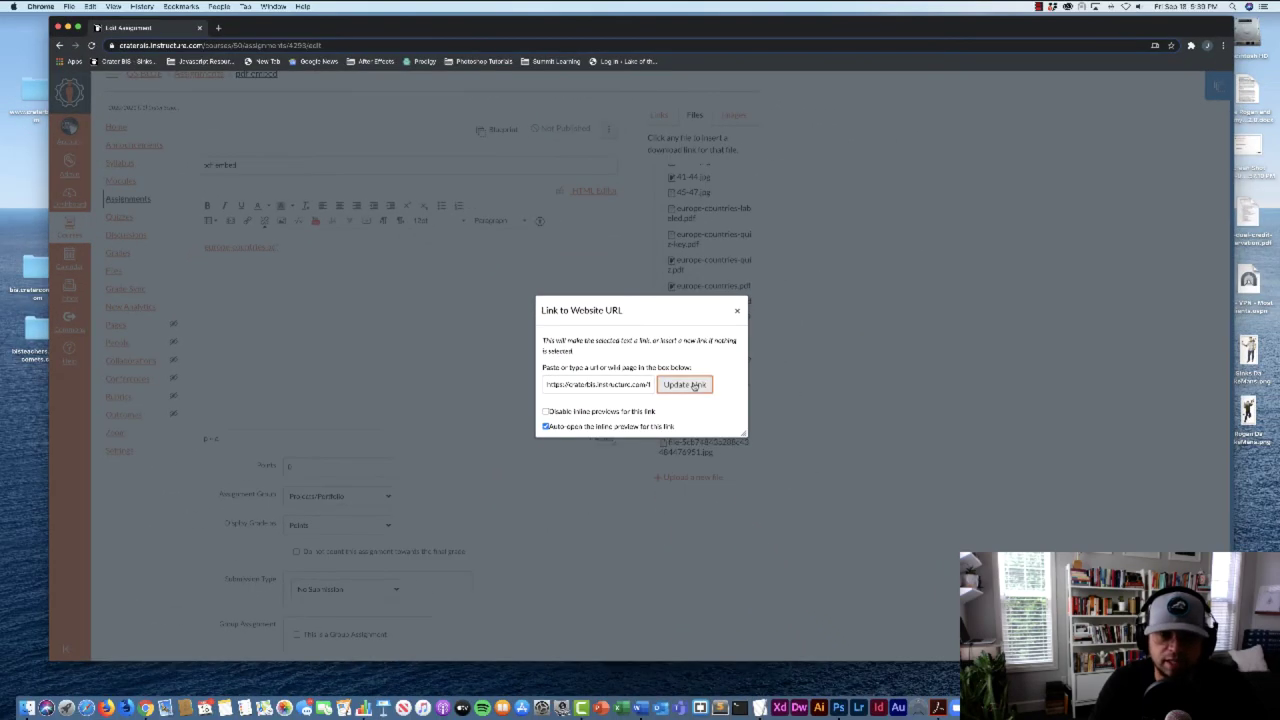
left_click(690, 386)
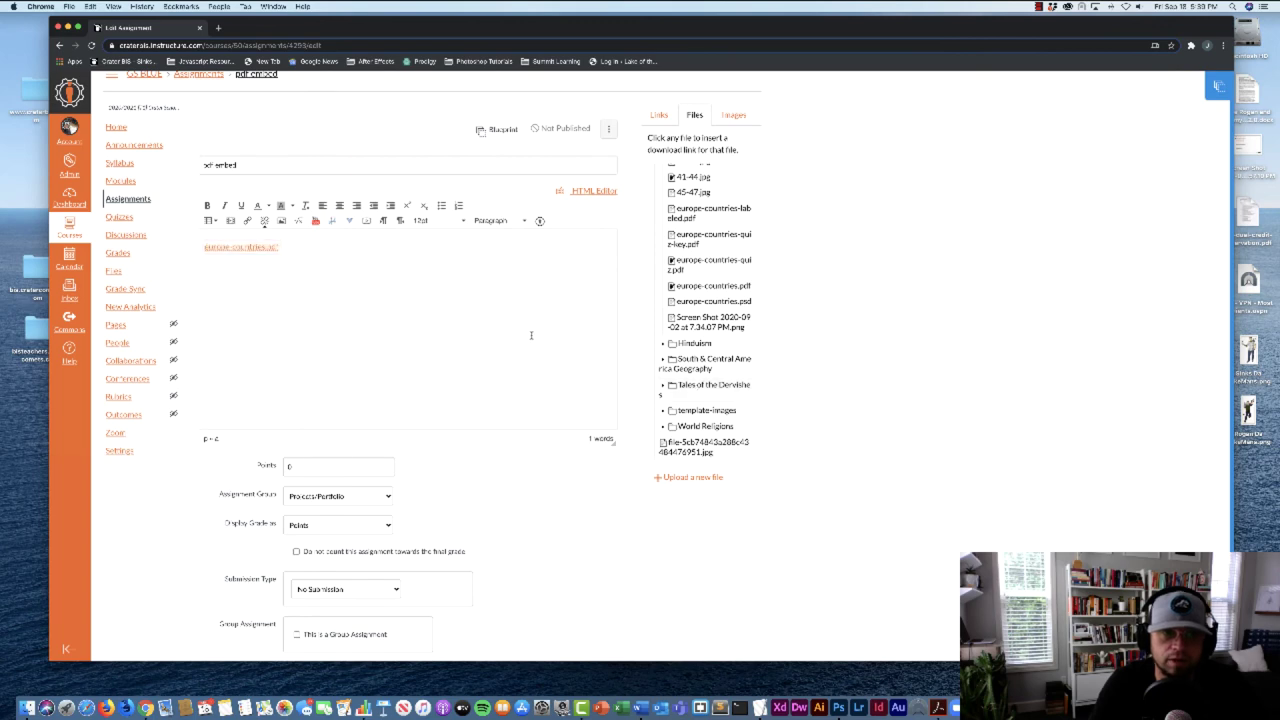
scroll(528, 426, "down", 3)
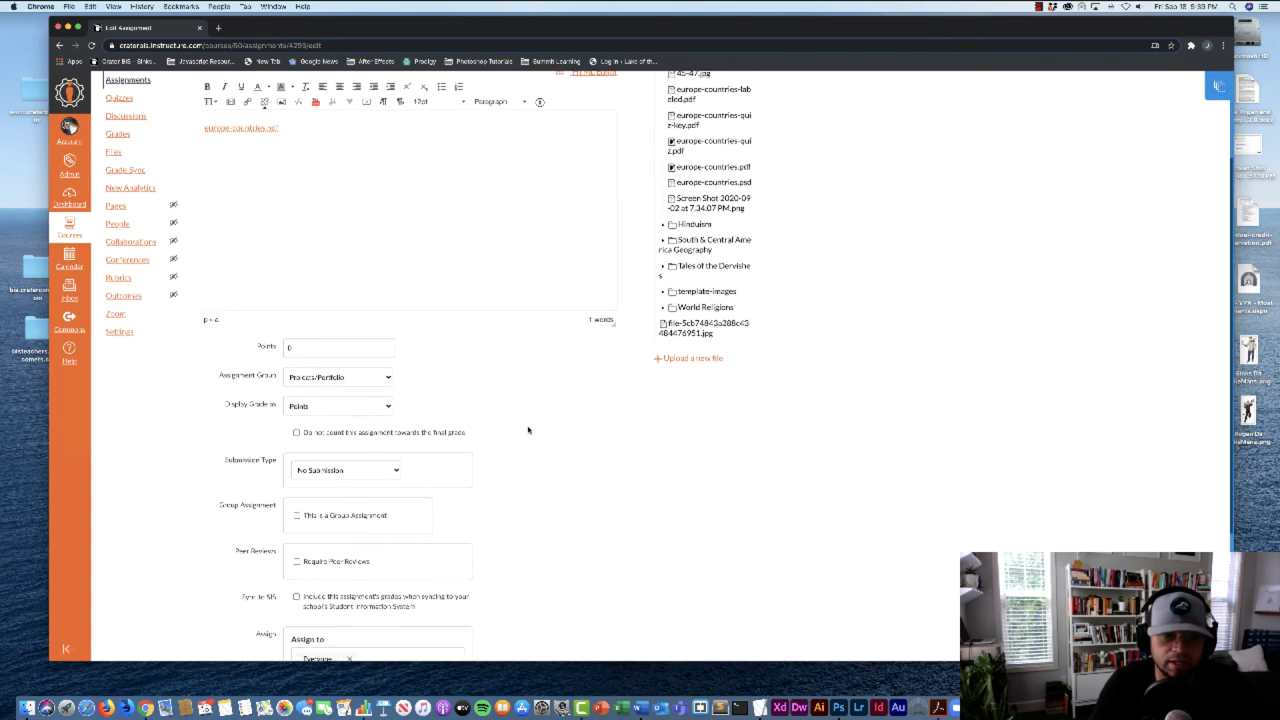
scroll(528, 426, "down", 3)
scroll(528, 426, "down", 1)
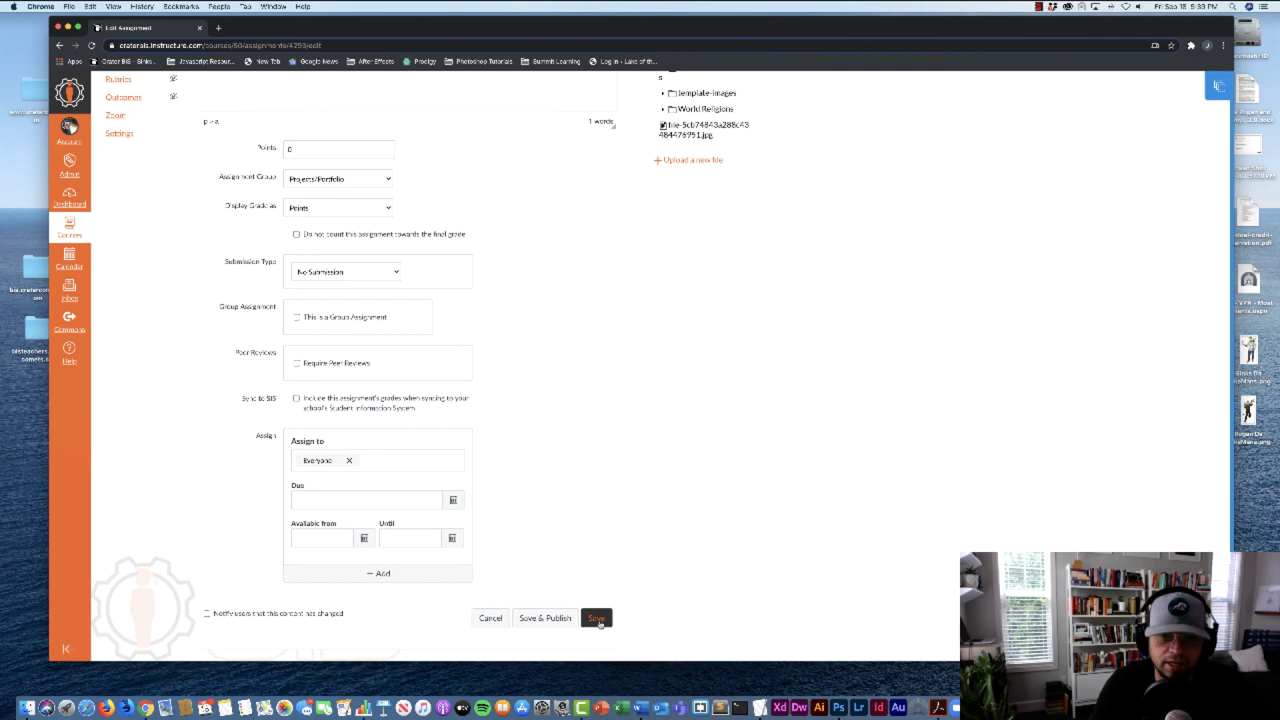
- Save the assignment and check the inline Europe Countries map preview on its page
left_click(597, 619)
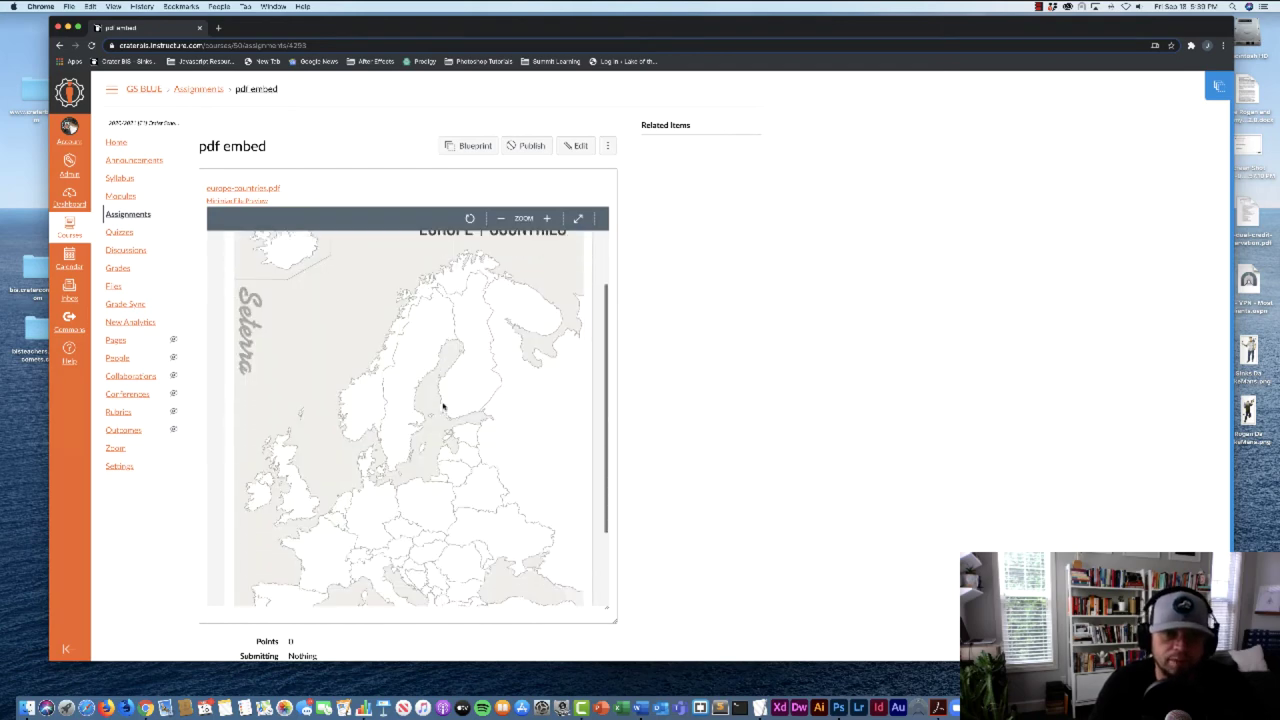
scroll(443, 405, "down", 3)
scroll(443, 405, "down", 3)
scroll(443, 405, "up", 5)
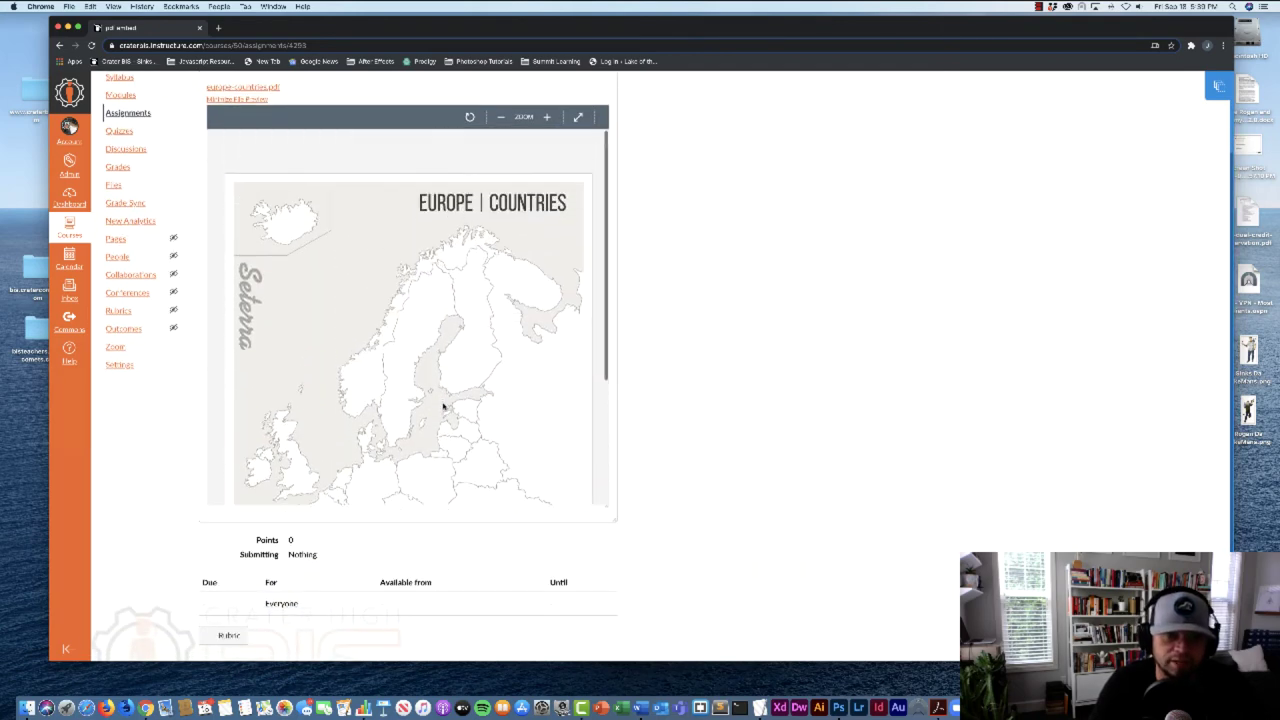
scroll(443, 405, "up", 2)
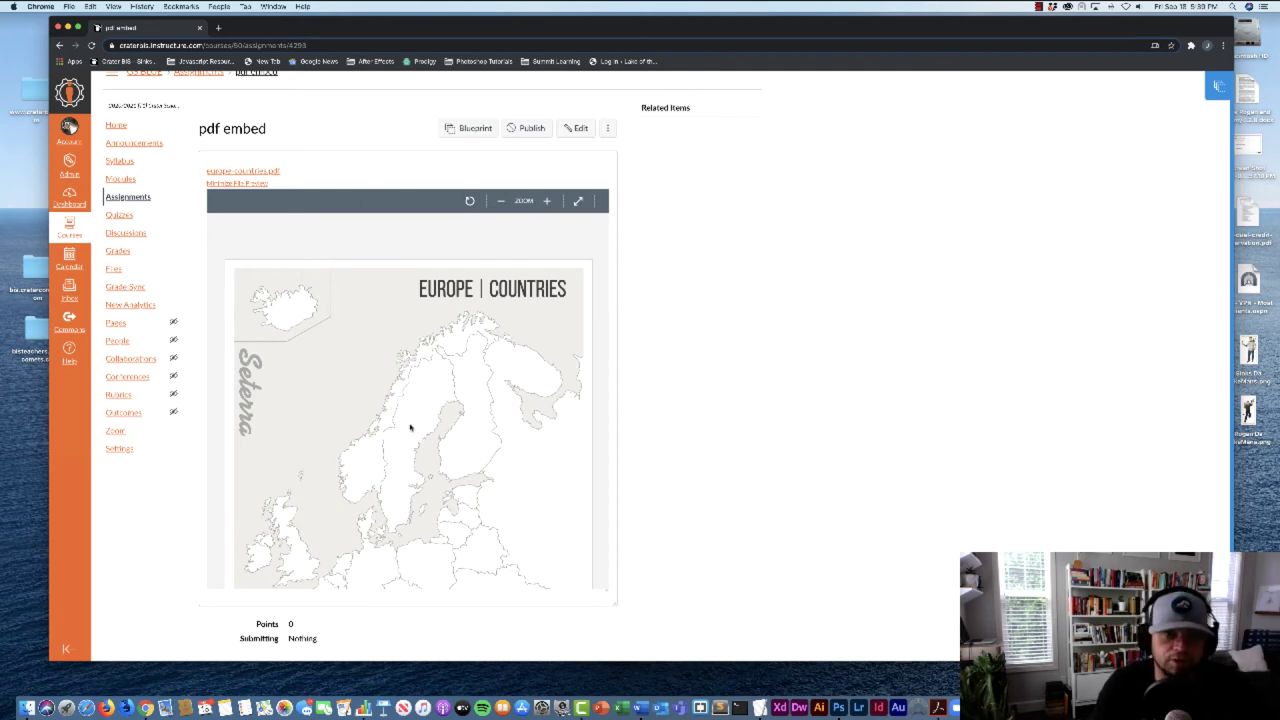
scroll(389, 394, "up", 1)
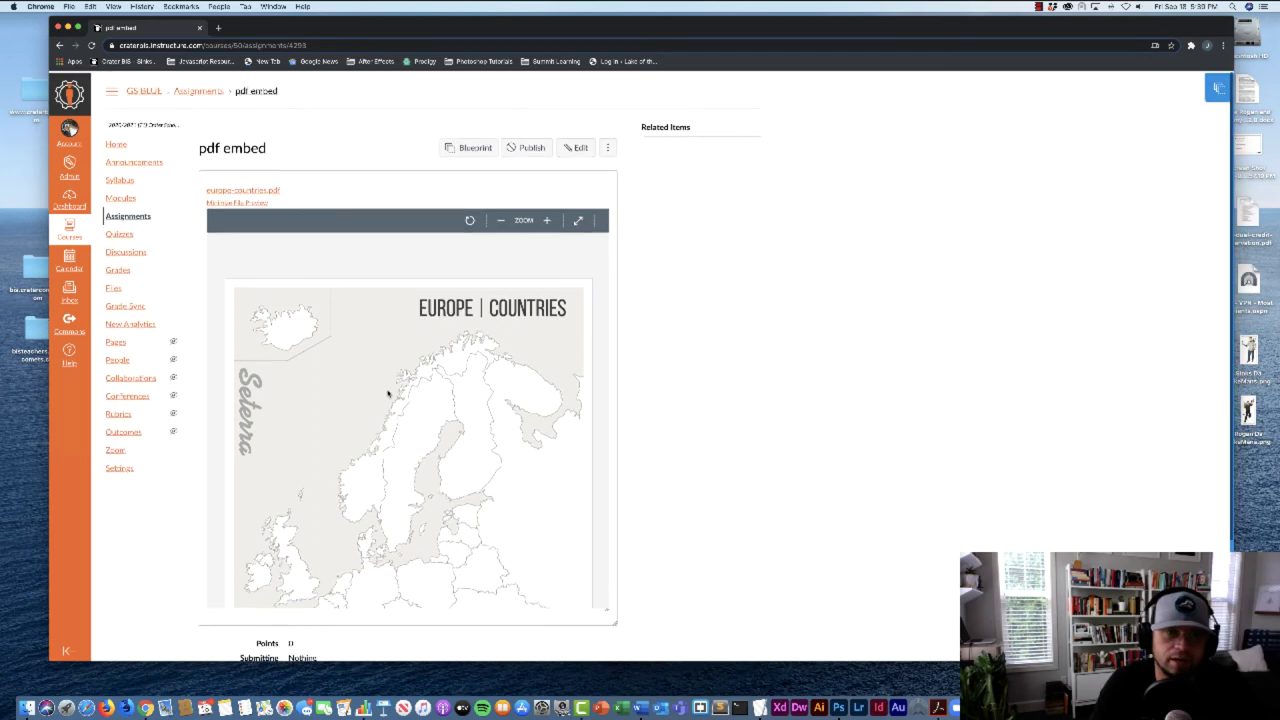